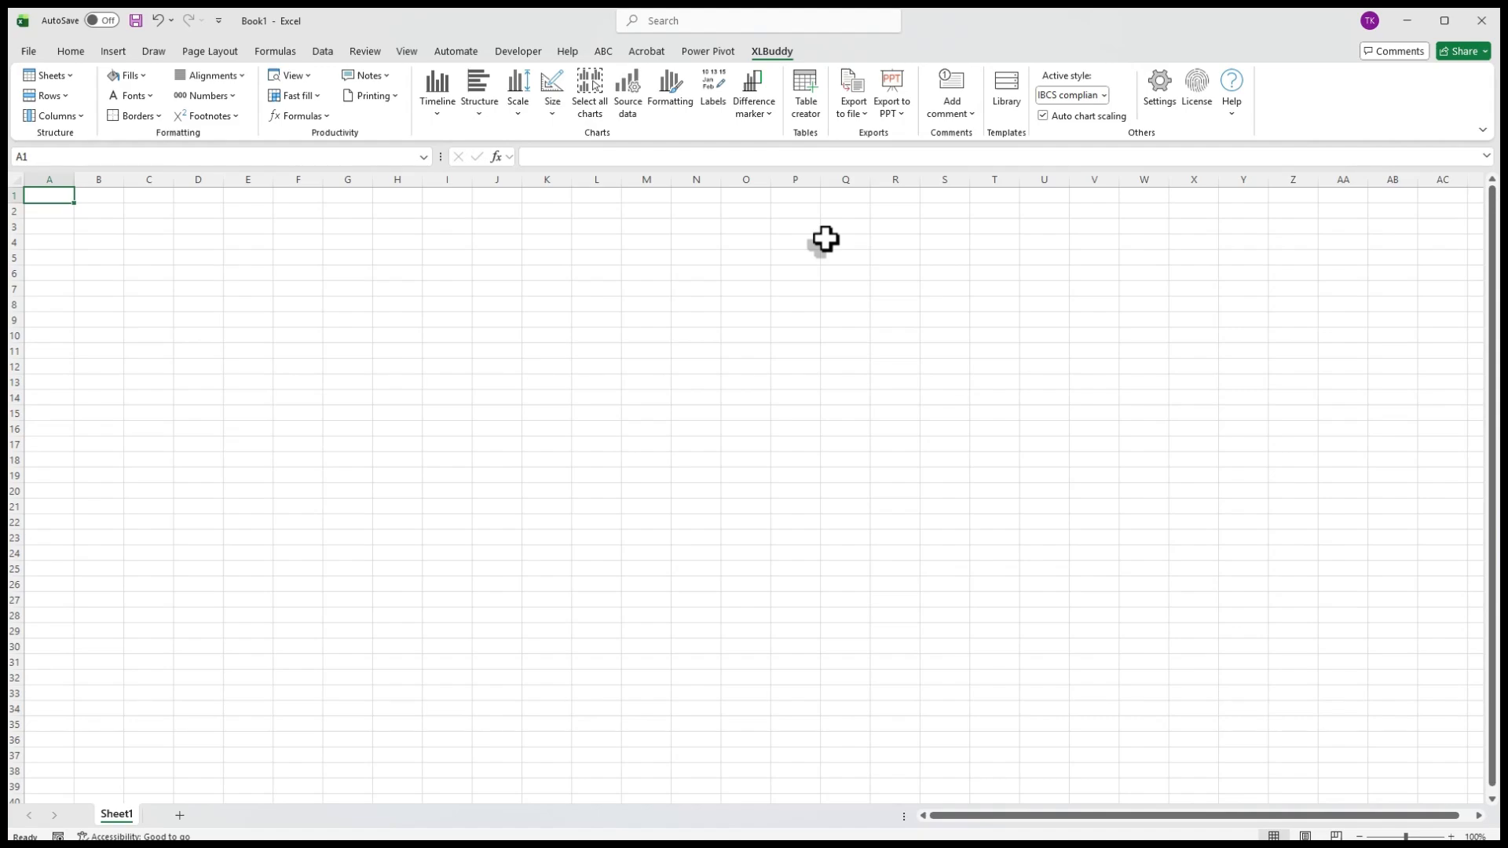
Start the table creator and set up 9 AC columns followed by 3 FC columns, with FC ordered directly after AC.
{"action": "left_click", "coordinate": [806, 100]}
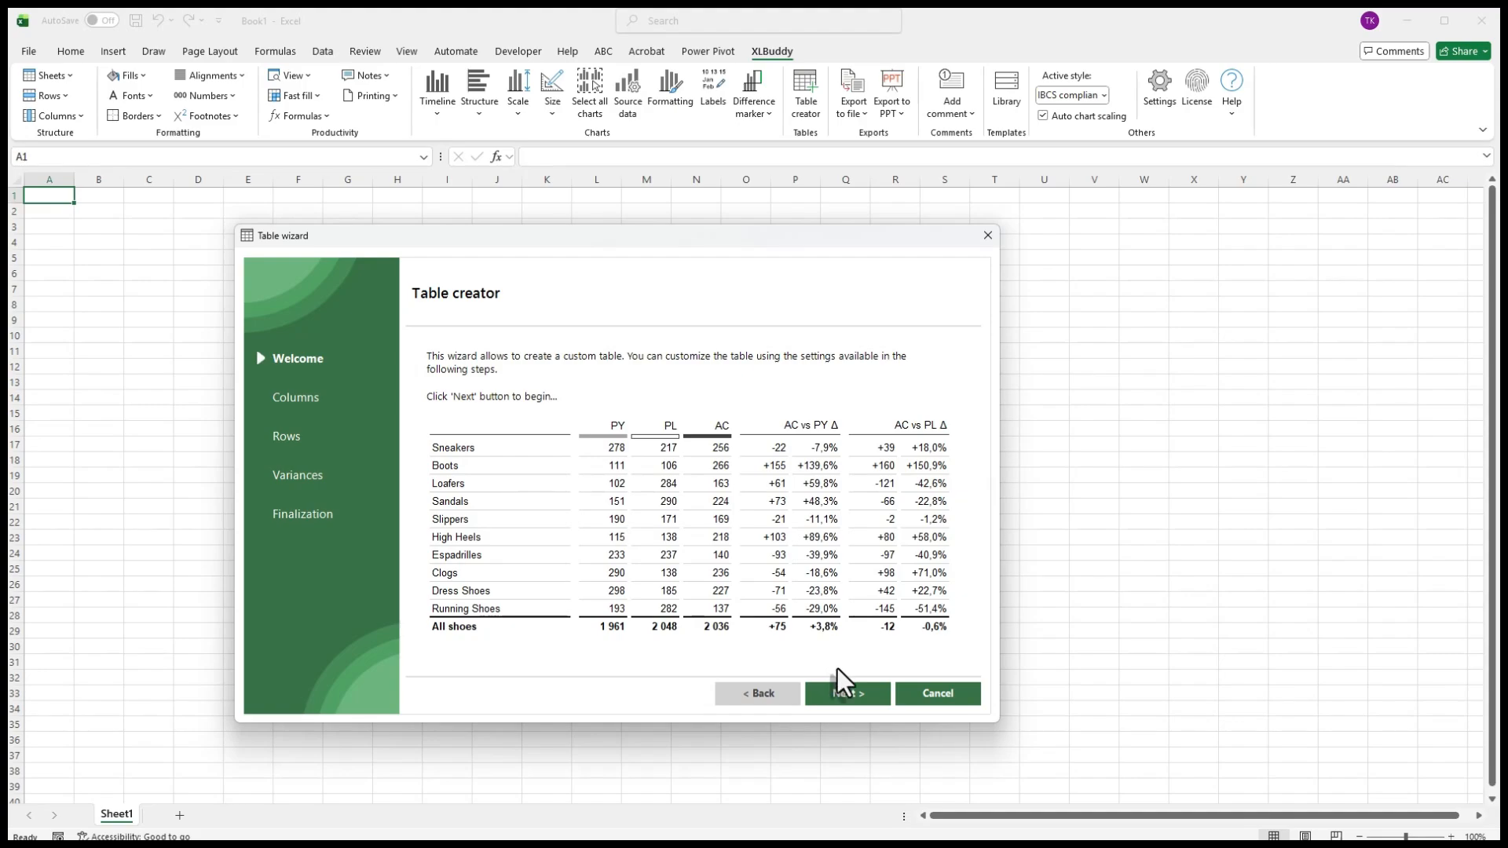
{"action": "left_click", "coordinate": [845, 695]}
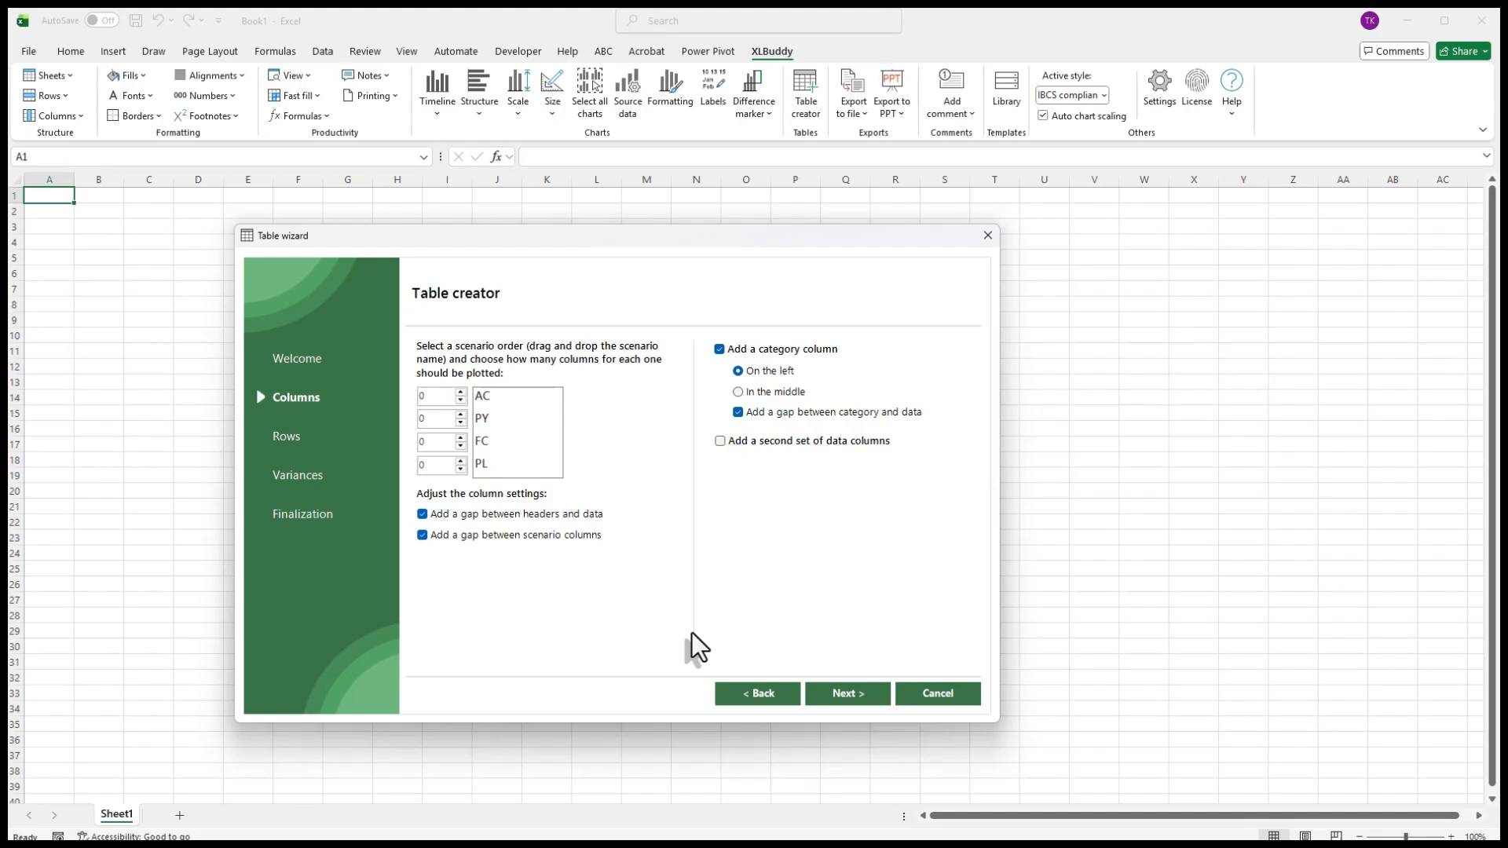
{"action": "double_click", "coordinate": [434, 396]}
{"action": "left_click_drag", "start_coordinate": [485, 442], "coordinate": [492, 426]}
{"action": "double_click", "coordinate": [434, 419]}
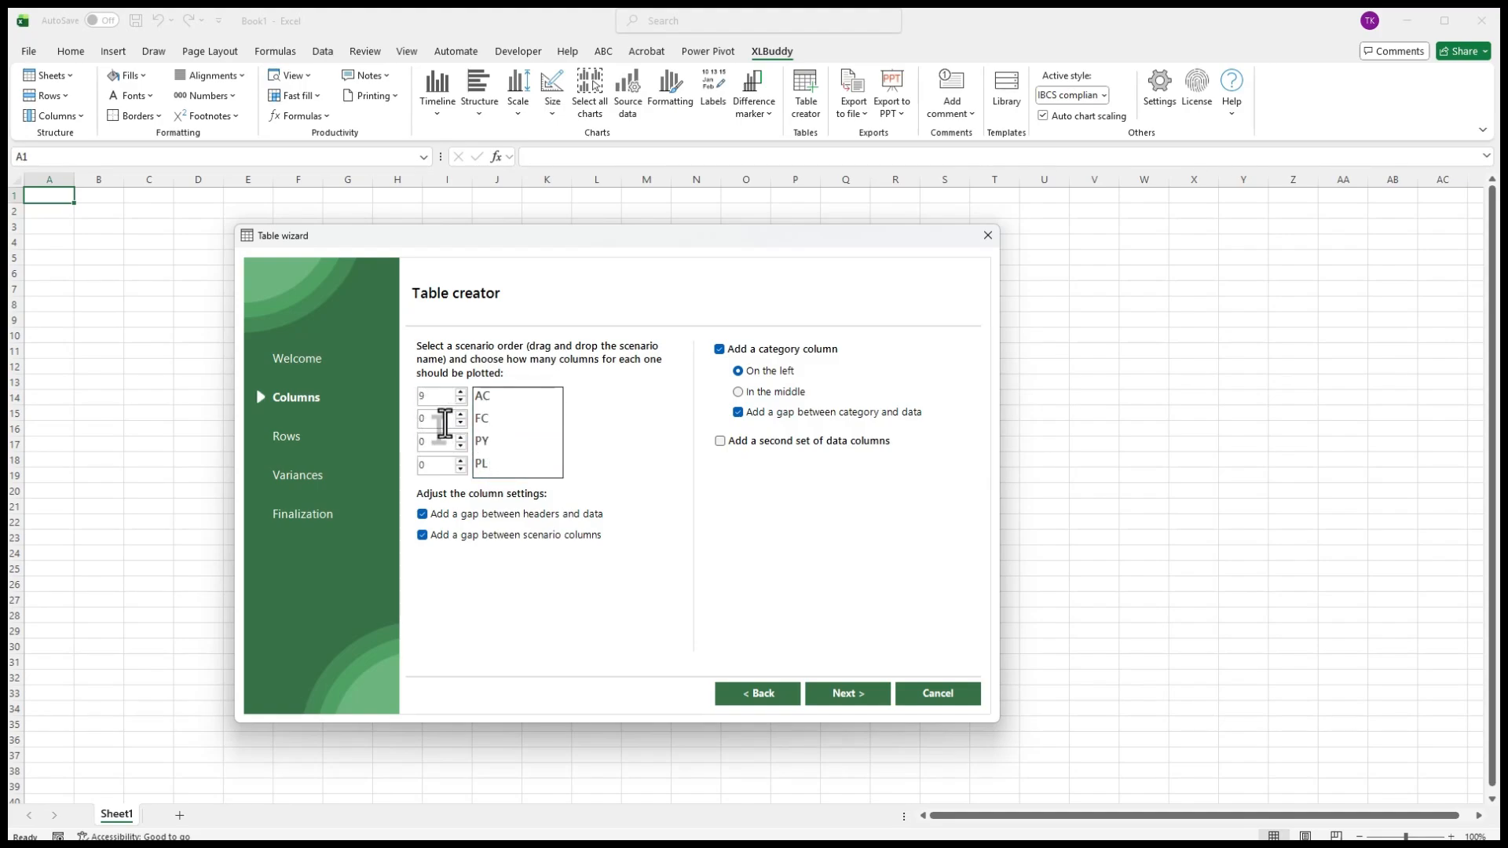
{"action": "type", "text": "3"}
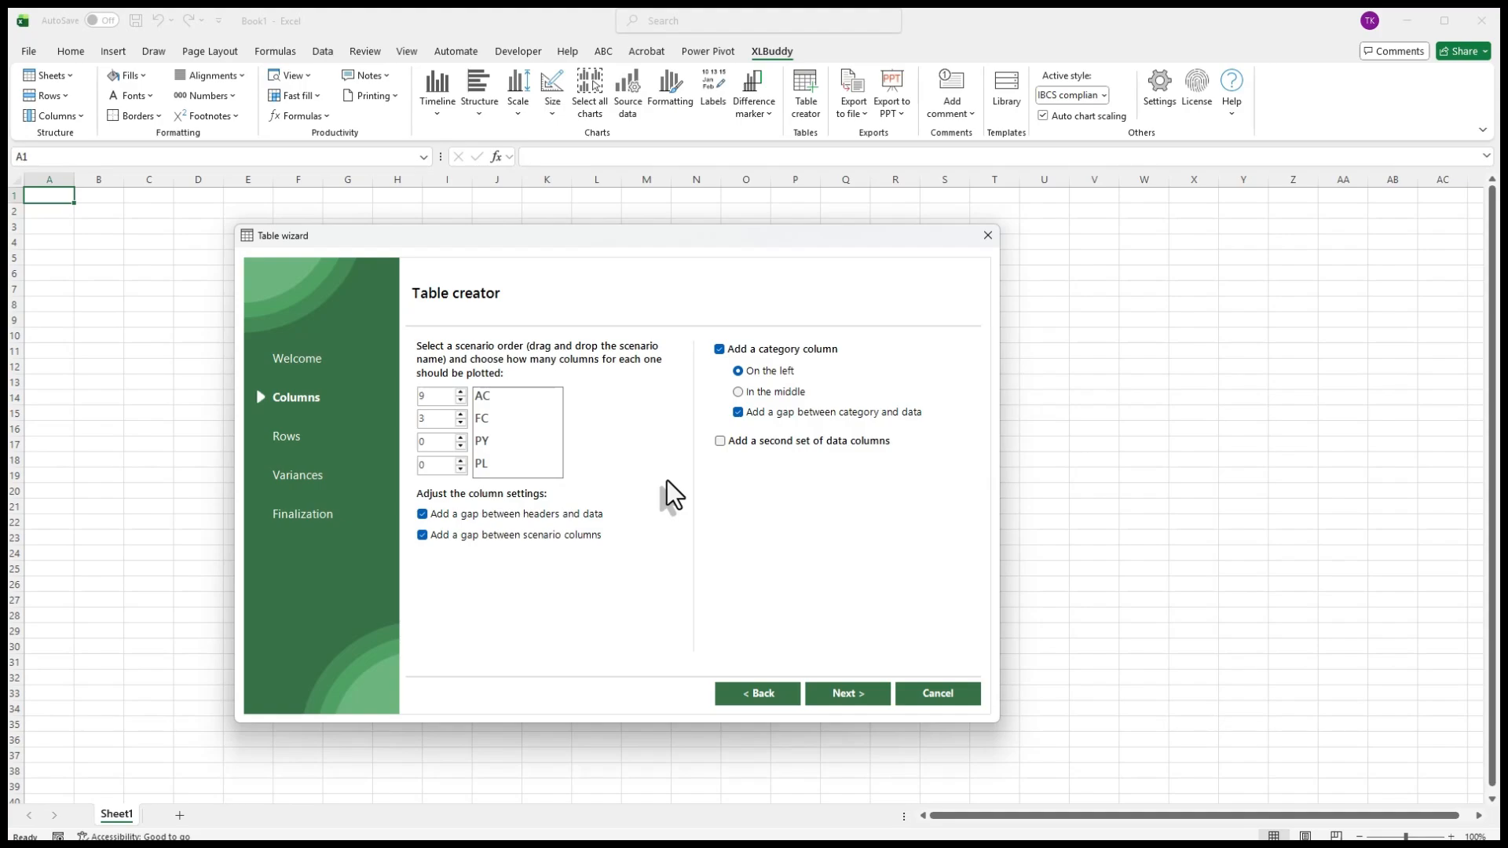
{"action": "left_click", "coordinate": [847, 691]}
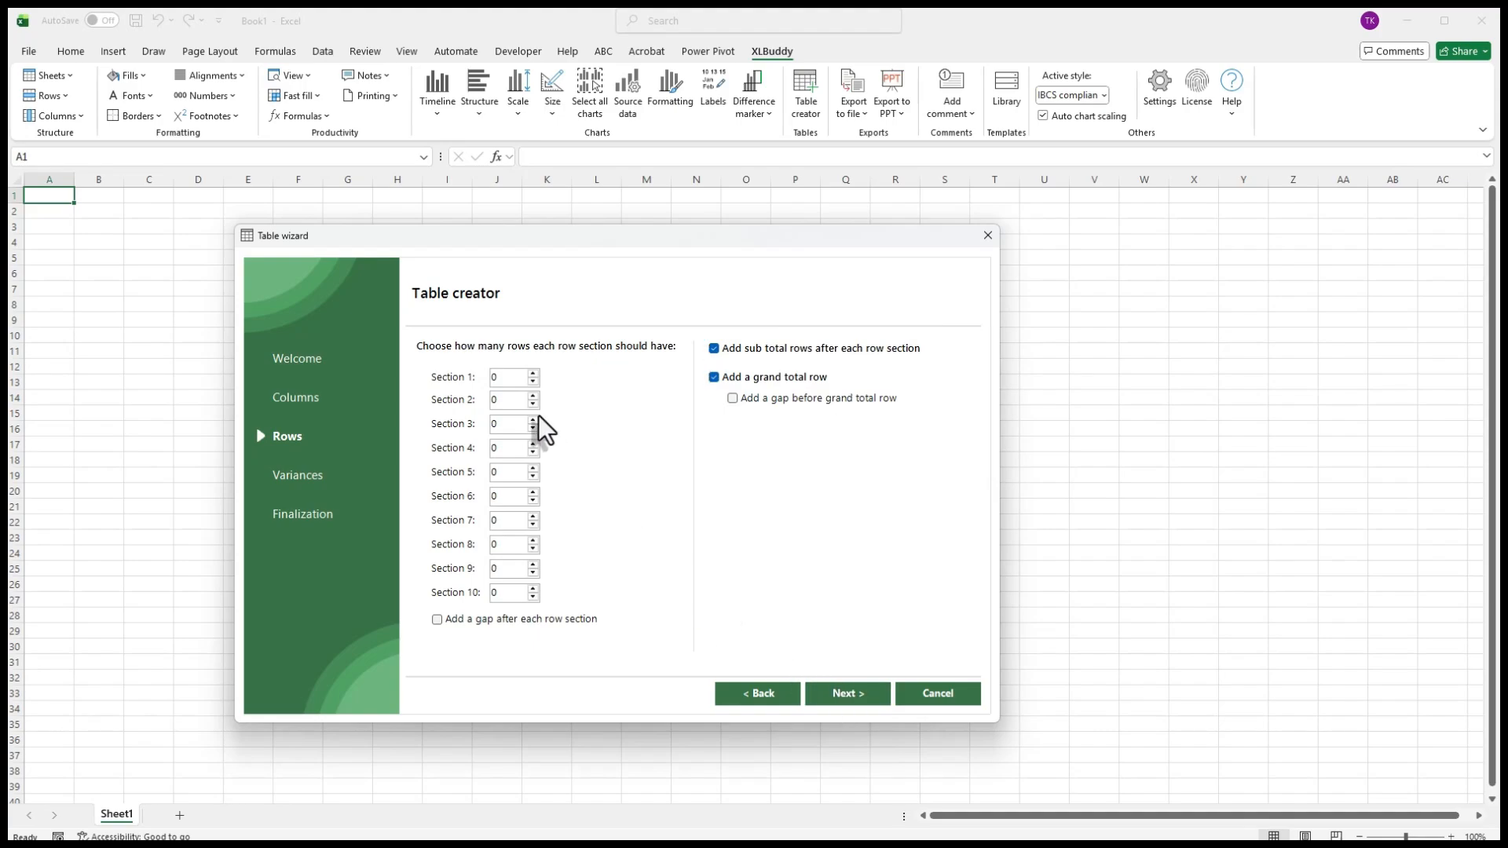
Define three row sections of 4 rows each, with a gap after each row section.
{"action": "left_click_drag", "start_coordinate": [501, 383], "coordinate": [498, 428]}
{"action": "type", "text": "444"}
{"action": "left_click", "coordinate": [866, 701]}
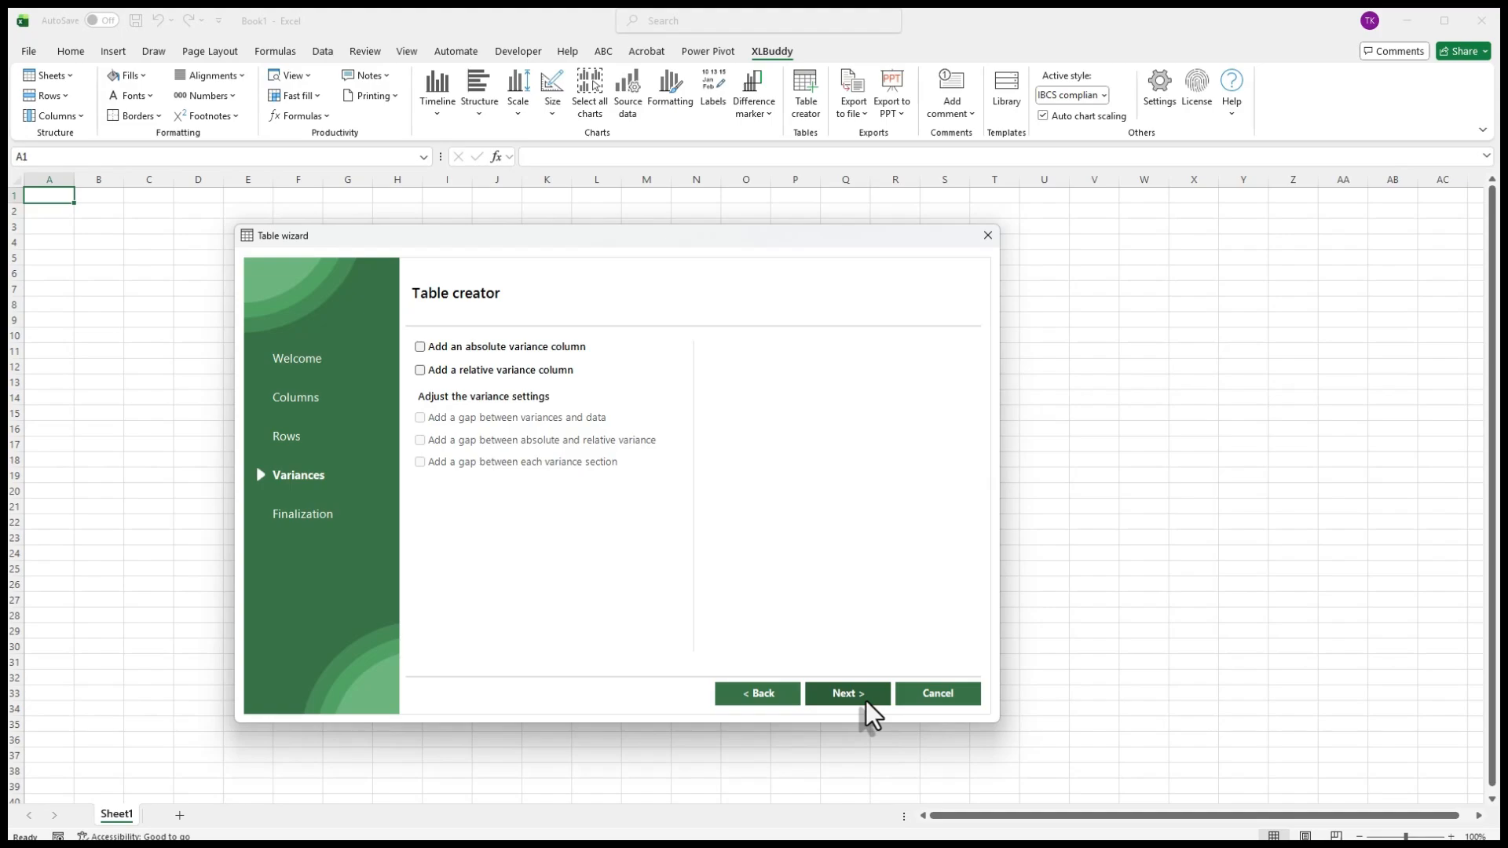
Add calculated absolute and relative variance columns for FC vs AC, with all three variance gaps enabled.
{"action": "left_click", "coordinate": [450, 347]}
{"action": "left_click", "coordinate": [470, 423]}
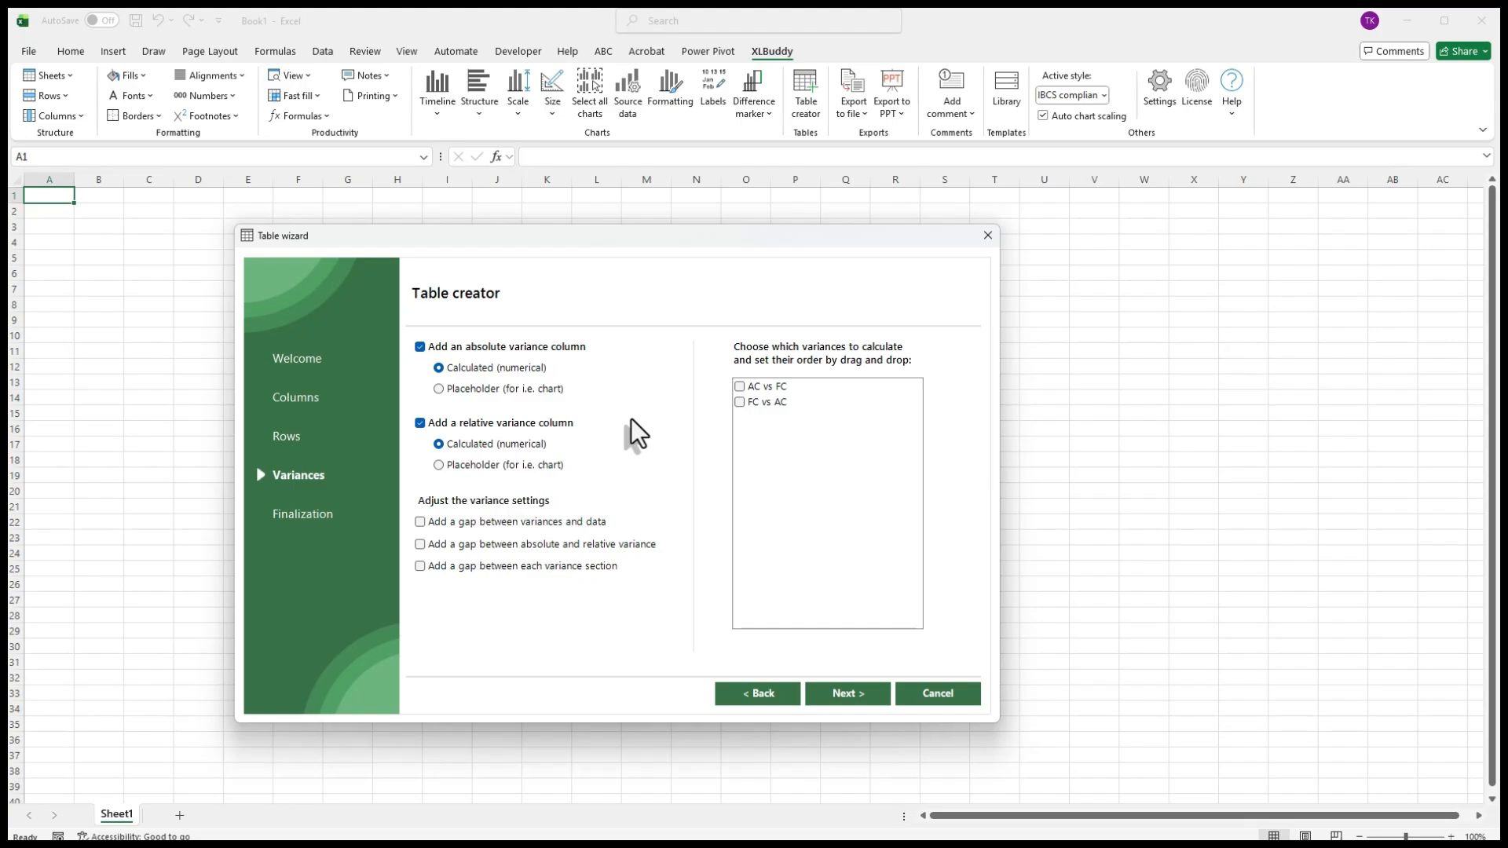
{"action": "left_click", "coordinate": [742, 404]}
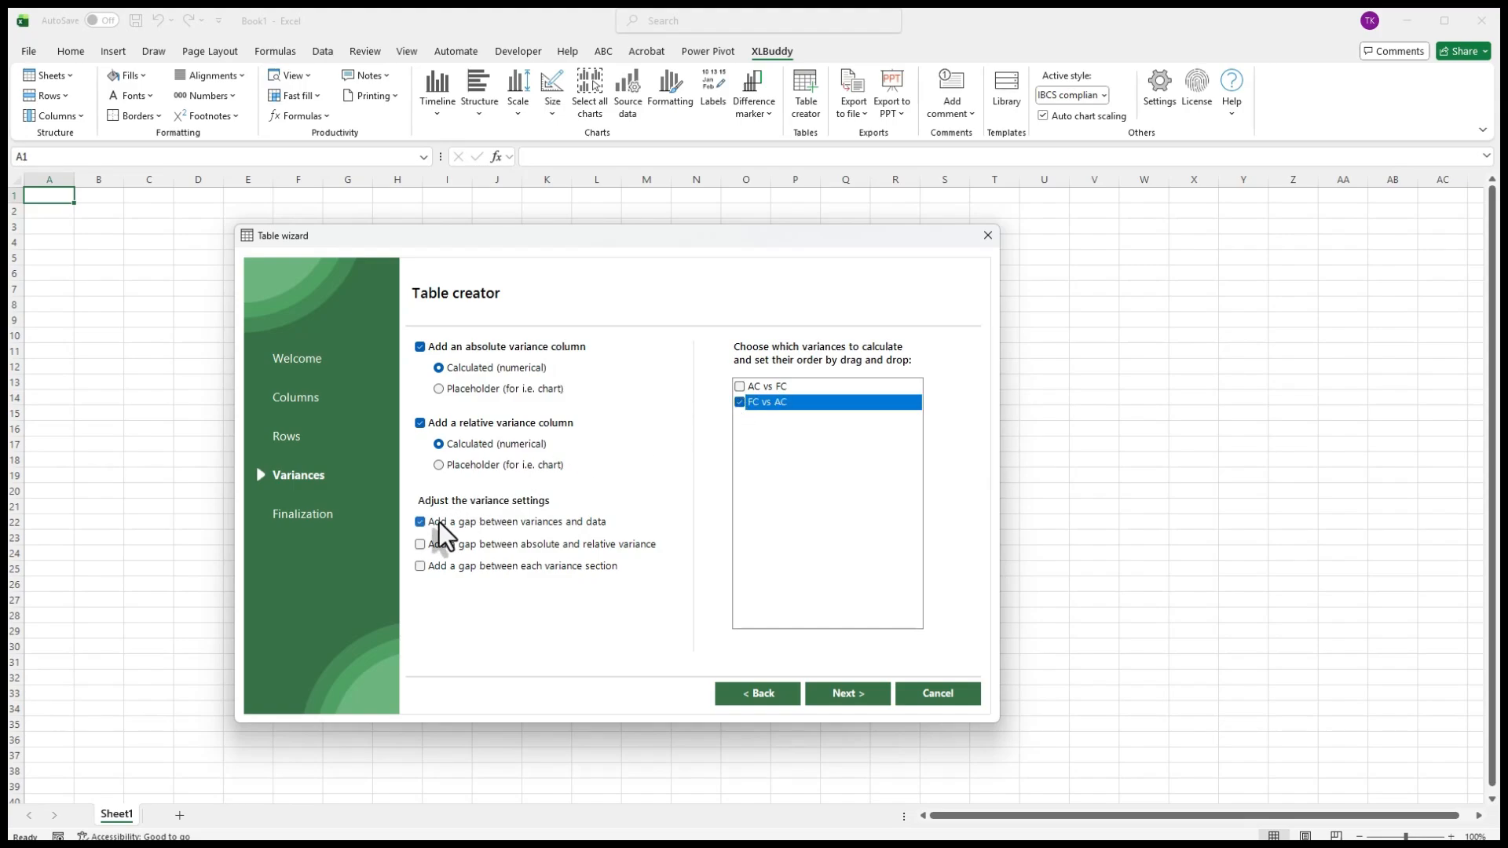
{"action": "left_click", "coordinate": [446, 547]}
{"action": "left_click", "coordinate": [473, 565]}
{"action": "left_click", "coordinate": [852, 700]}
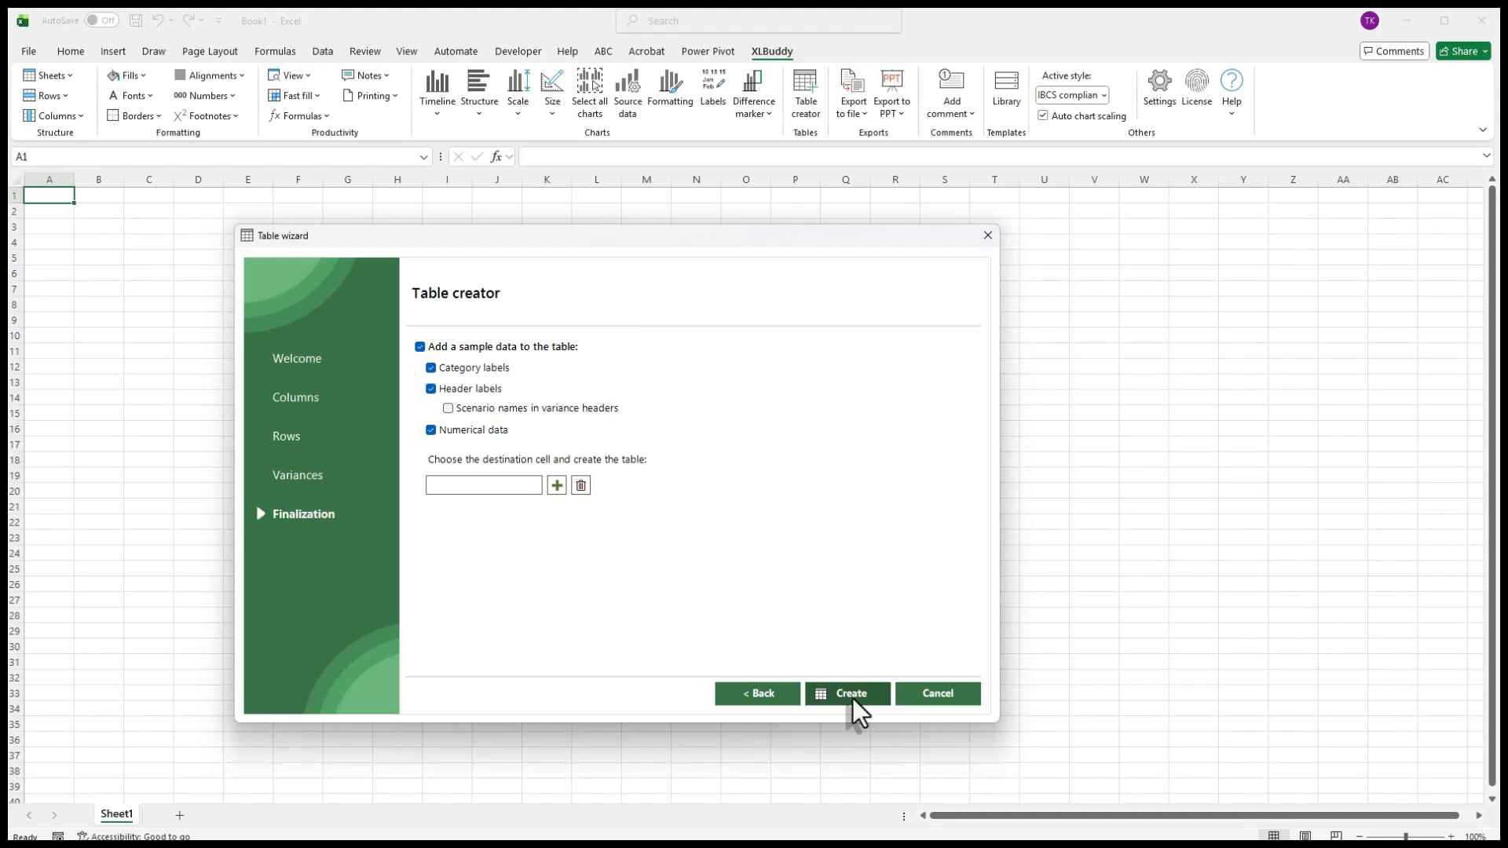
Set cell L3 of Sheet1 as the destination and create the table with sample data.
{"action": "left_click", "coordinate": [556, 486]}
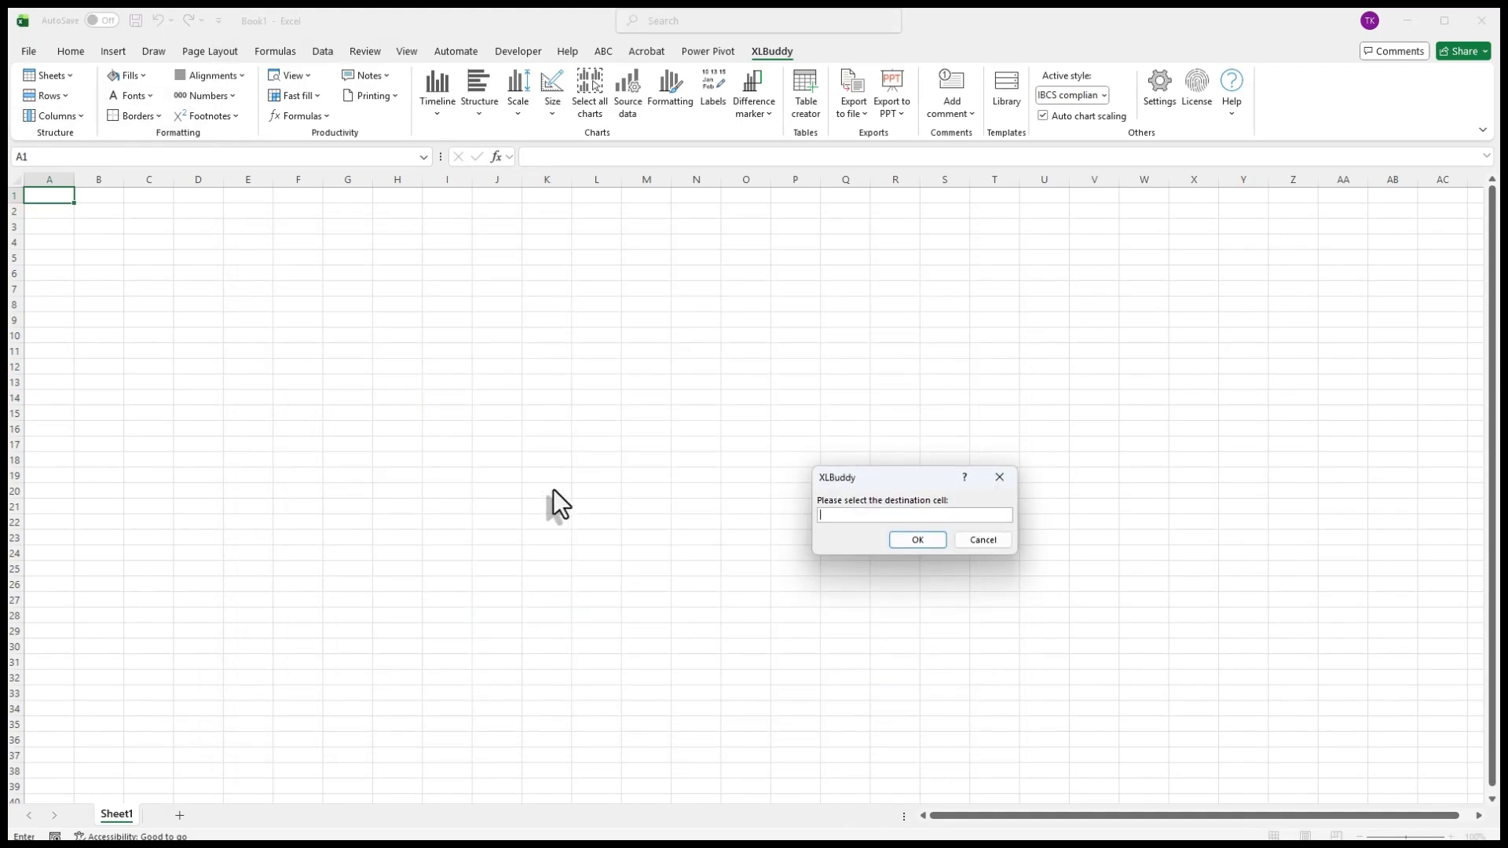
{"action": "left_click", "coordinate": [596, 229]}
{"action": "key", "text": "Return"}
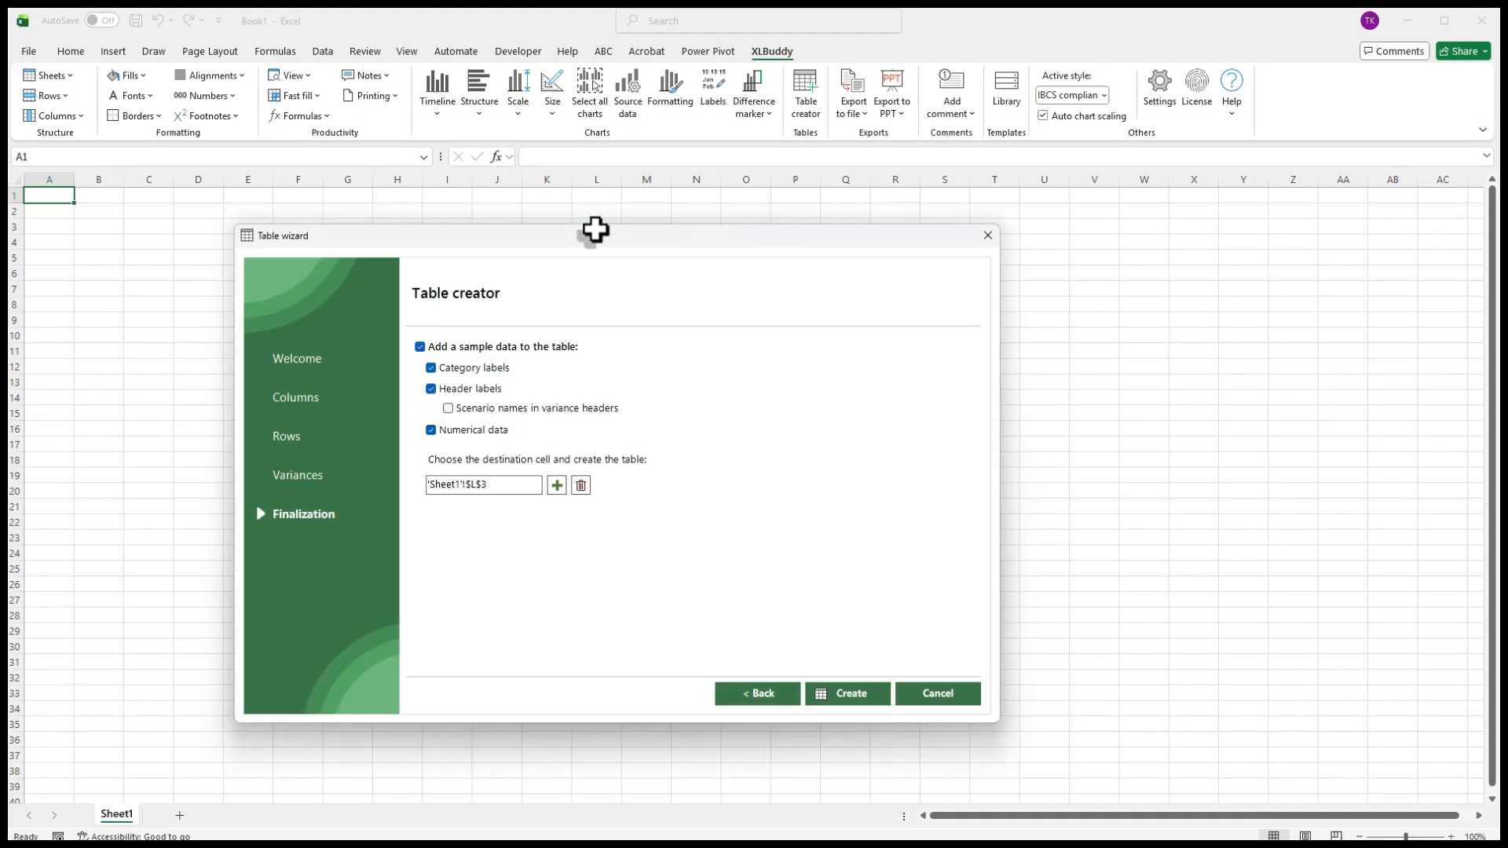
{"action": "left_click", "coordinate": [844, 693]}
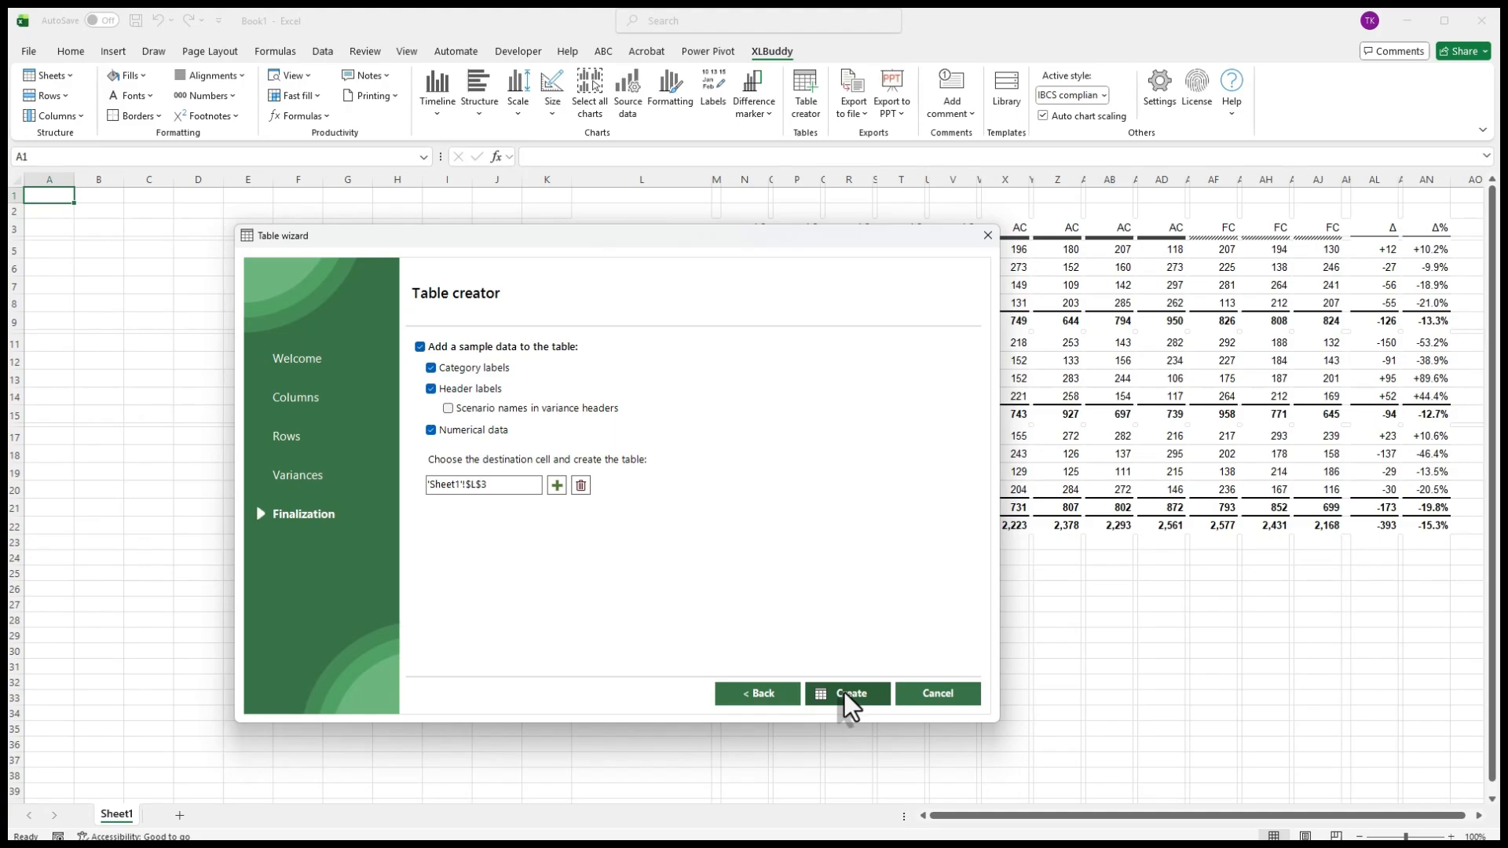
{"action": "left_click_drag", "start_coordinate": [822, 240], "coordinate": [1016, 286]}
{"action": "left_click", "coordinate": [751, 531]}
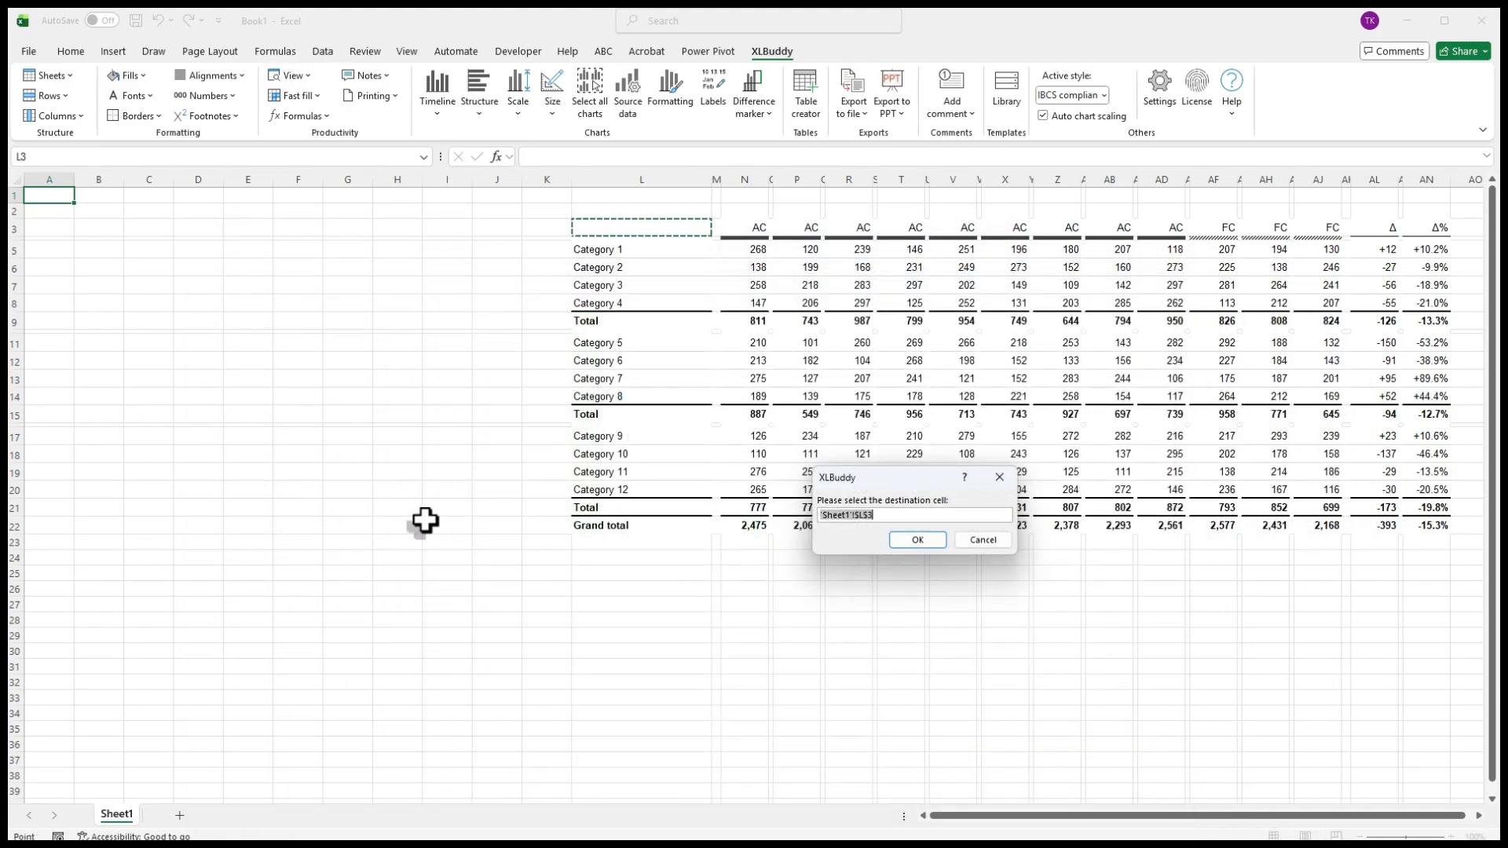
{"action": "left_click", "coordinate": [348, 524]}
{"action": "left_click", "coordinate": [929, 539]}
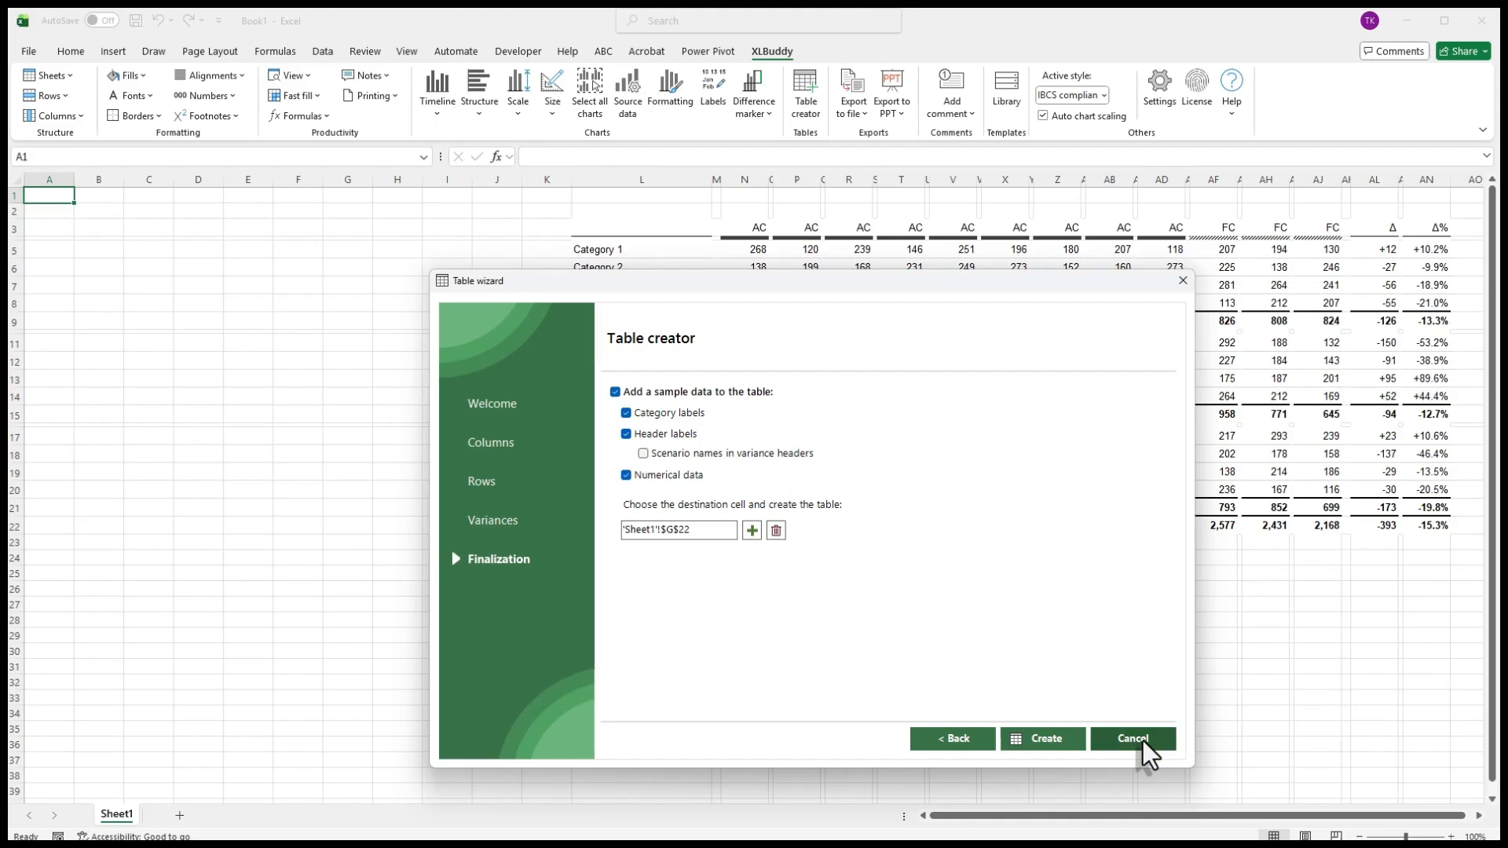
{"action": "left_click", "coordinate": [959, 738]}
{"action": "left_click", "coordinate": [958, 738]}
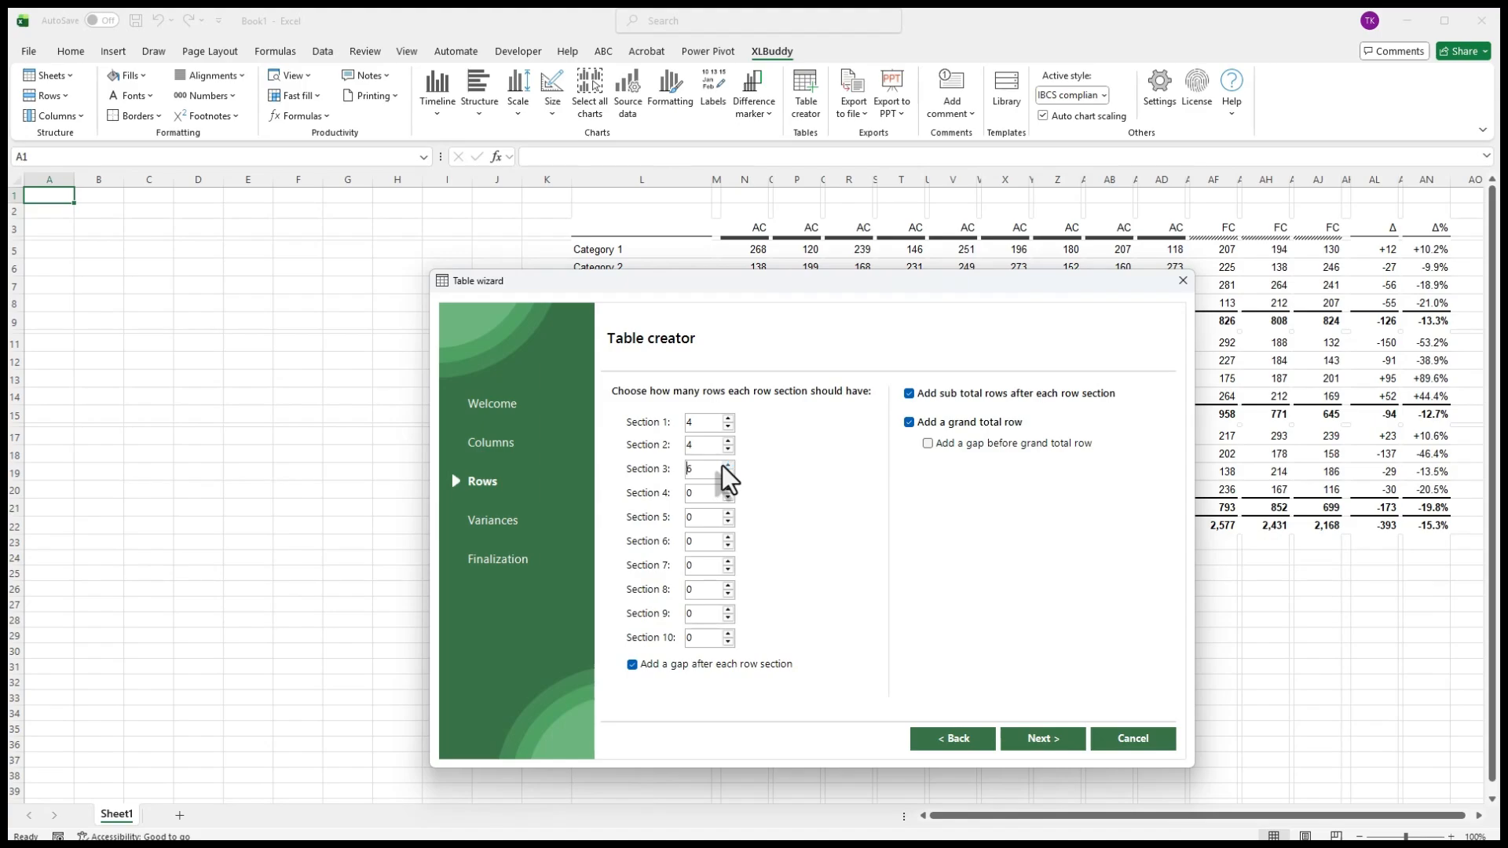
{"action": "left_click", "coordinate": [1112, 741]}
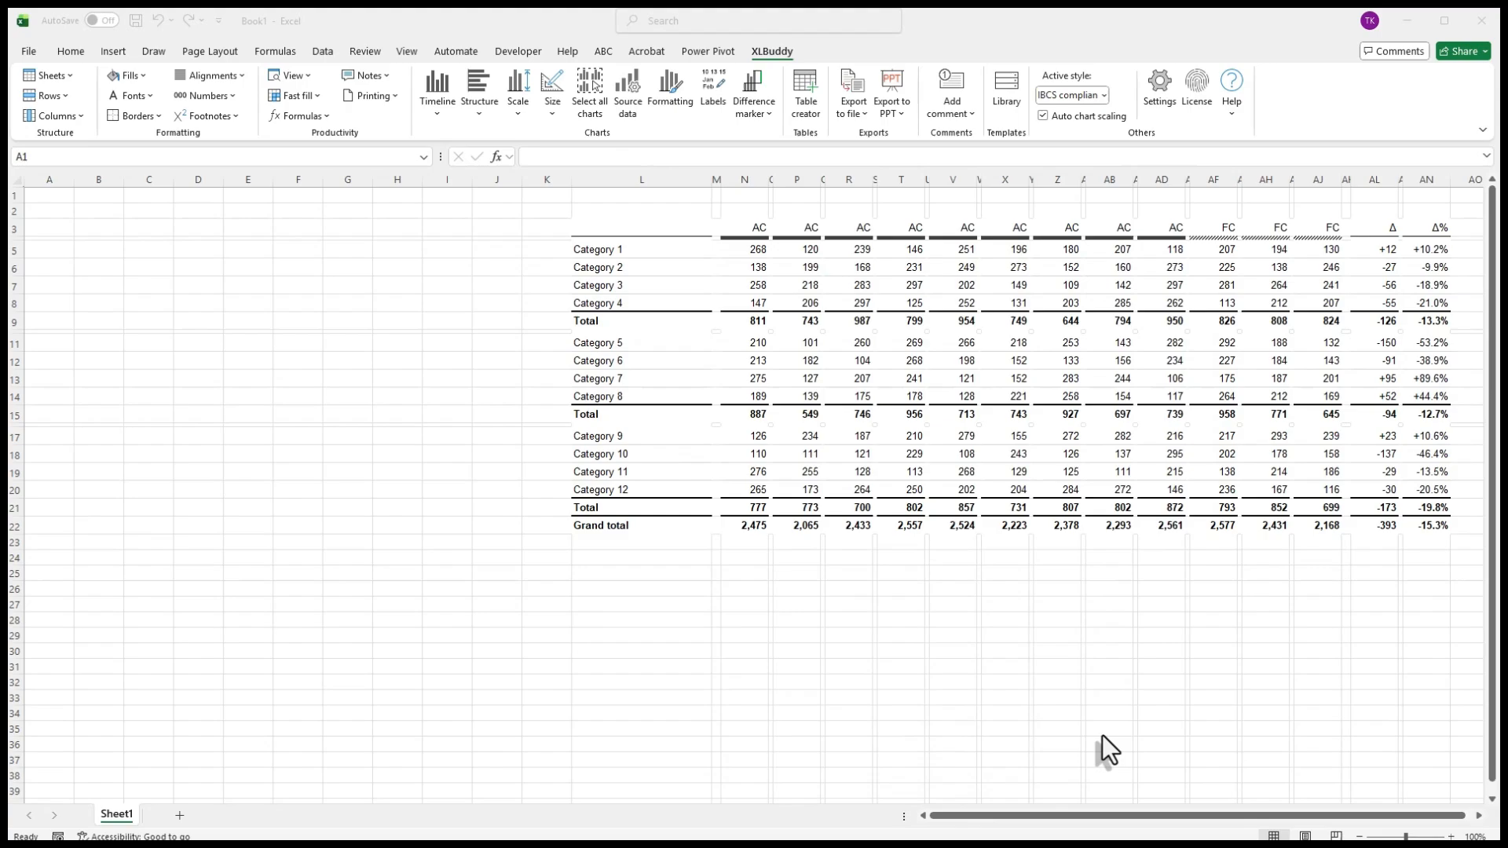
Examine the column width and row height options in the add-in's table visualization settings.
{"action": "left_click", "coordinate": [840, 605]}
{"action": "left_click", "coordinate": [1479, 816]}
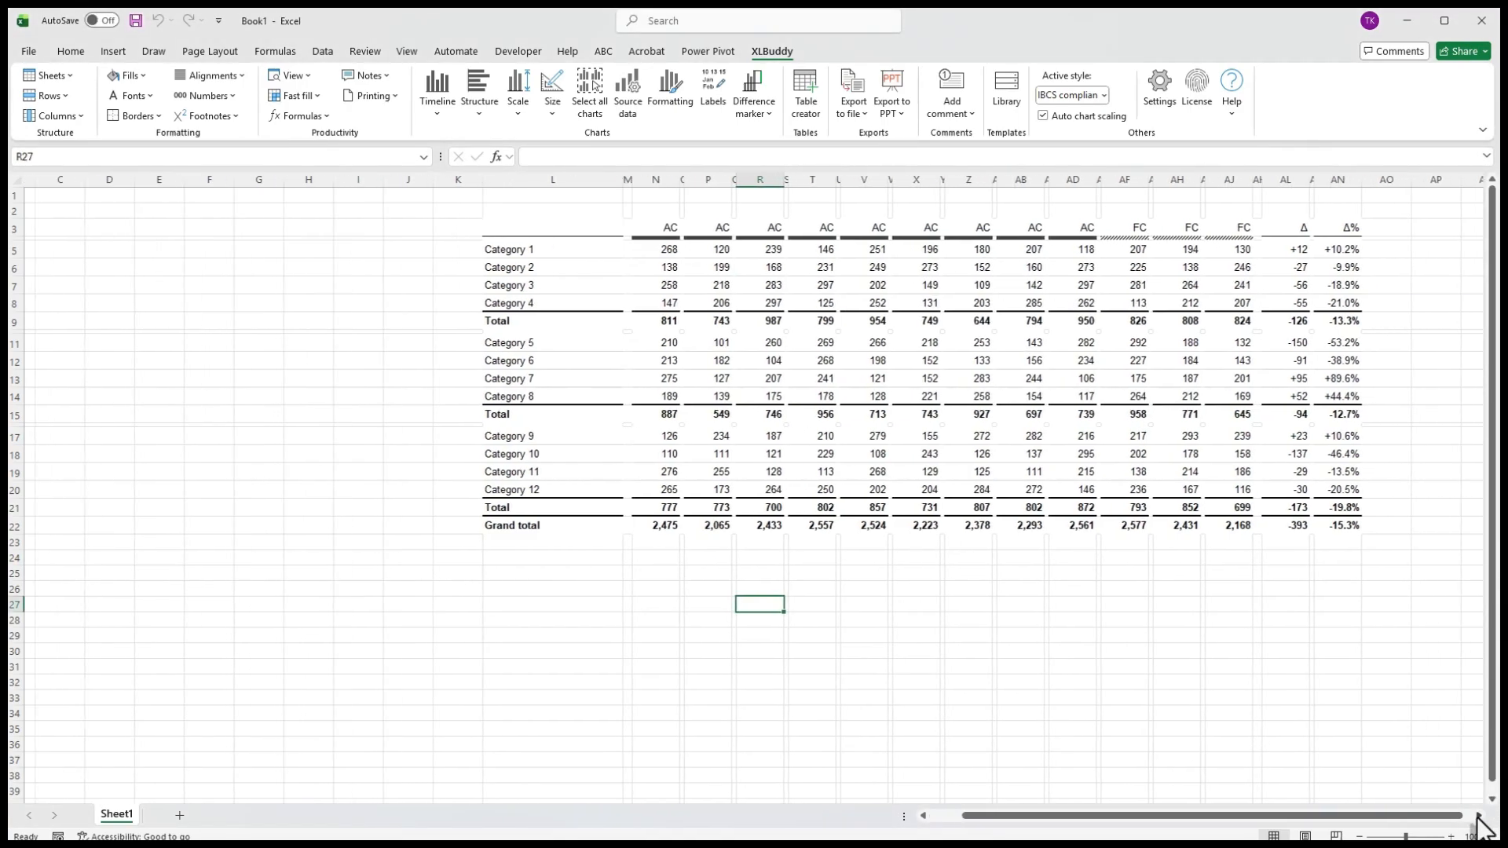
{"action": "left_click", "coordinate": [1478, 816]}
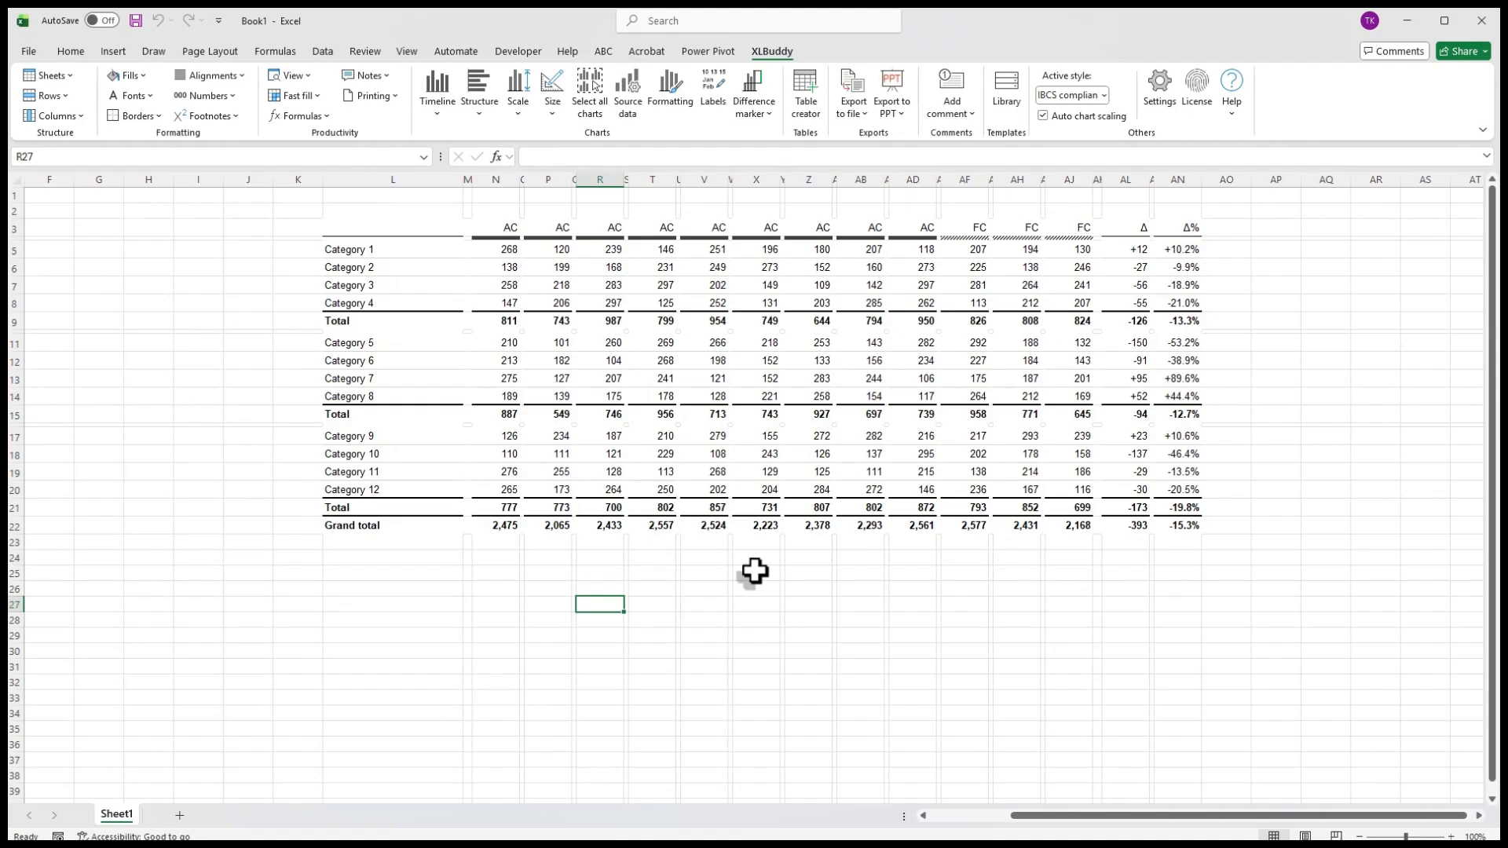
{"action": "left_click", "coordinate": [1151, 90]}
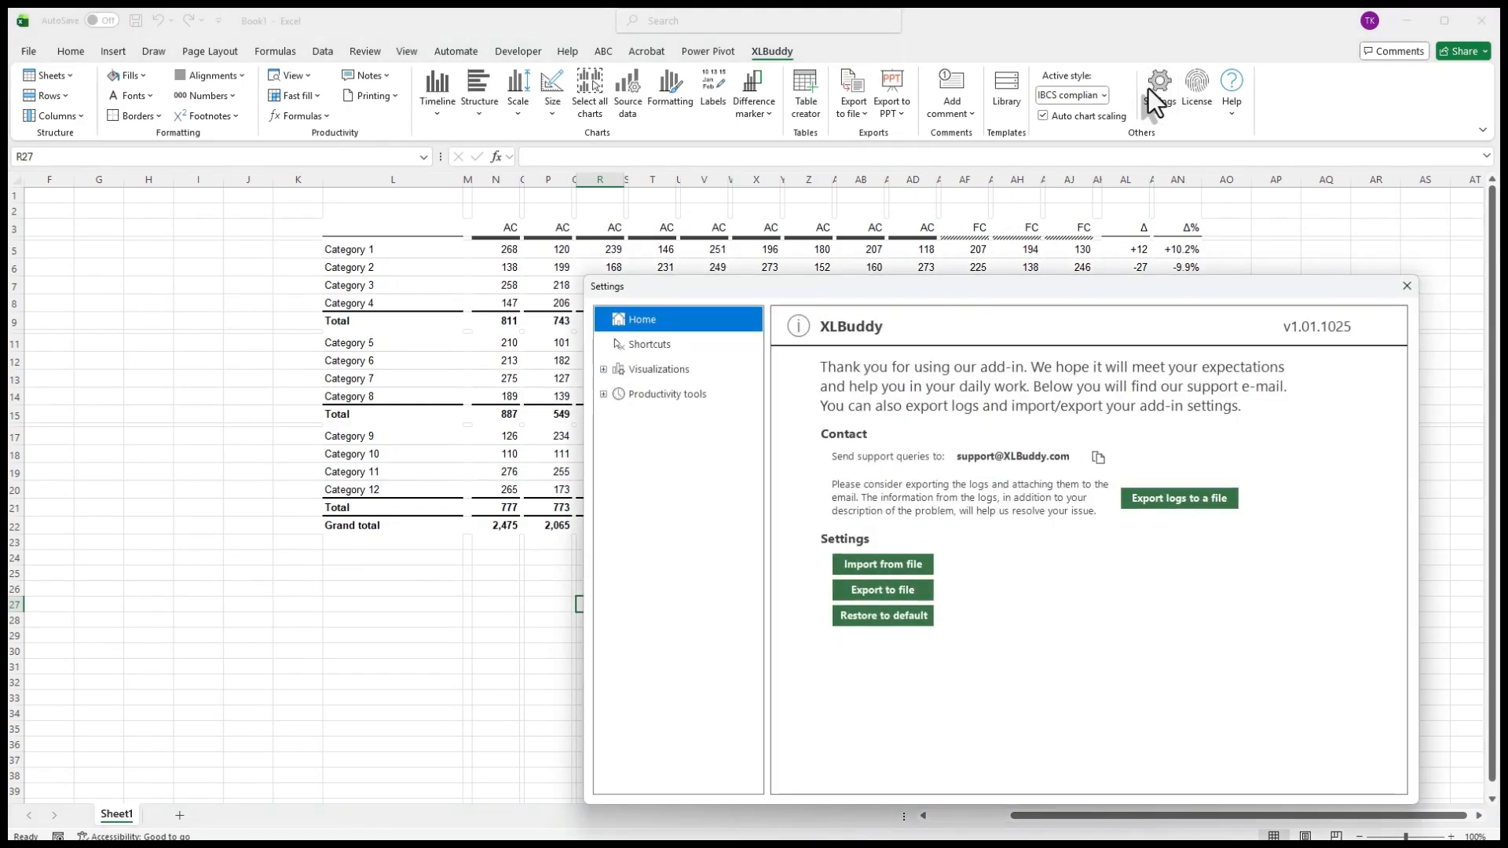
{"action": "left_click", "coordinate": [601, 370]}
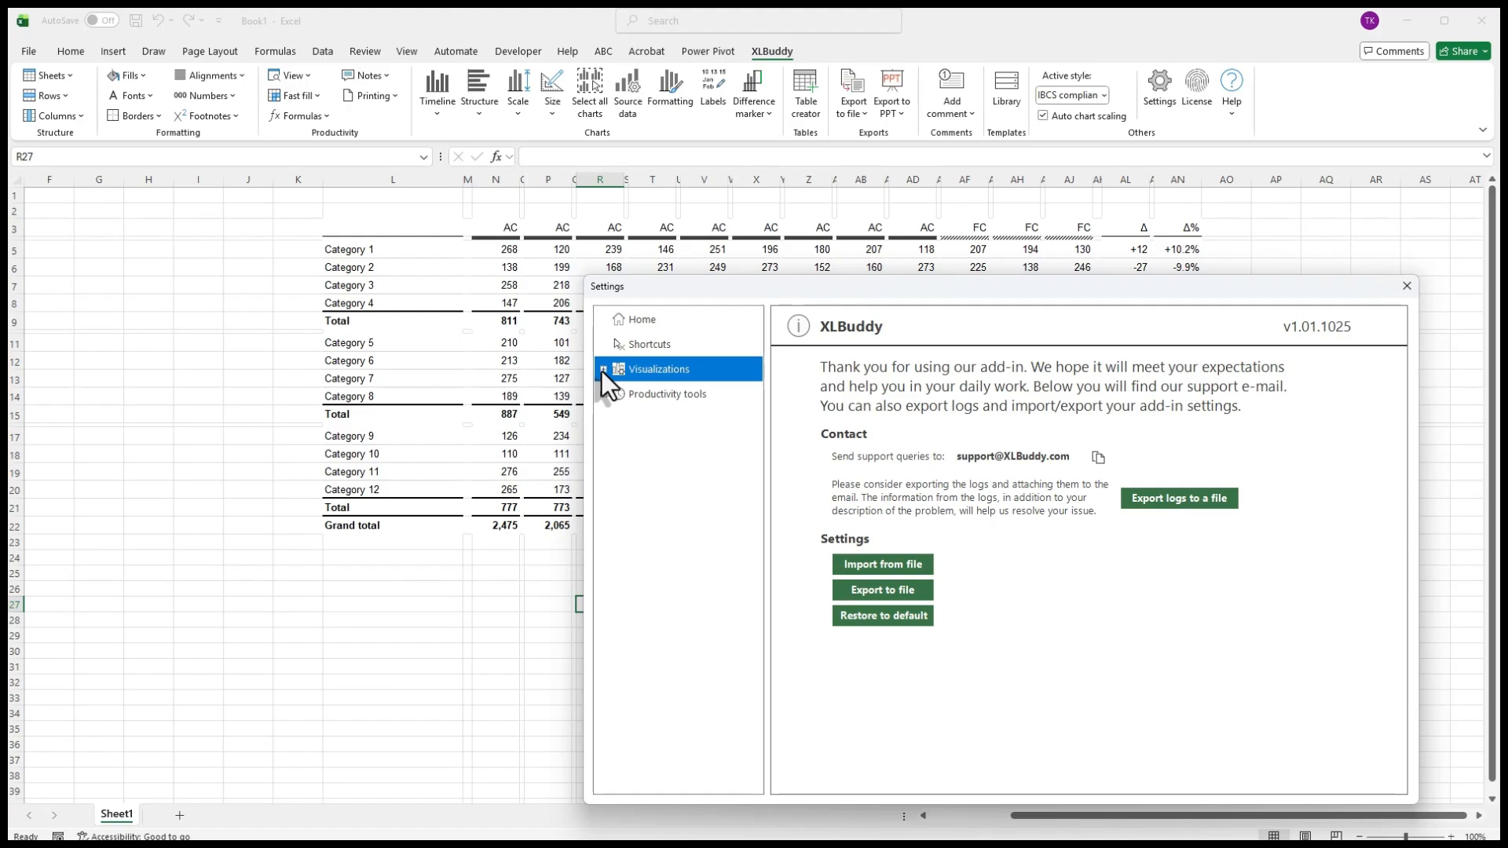
{"action": "left_click", "coordinate": [602, 370]}
{"action": "left_click", "coordinate": [667, 421]}
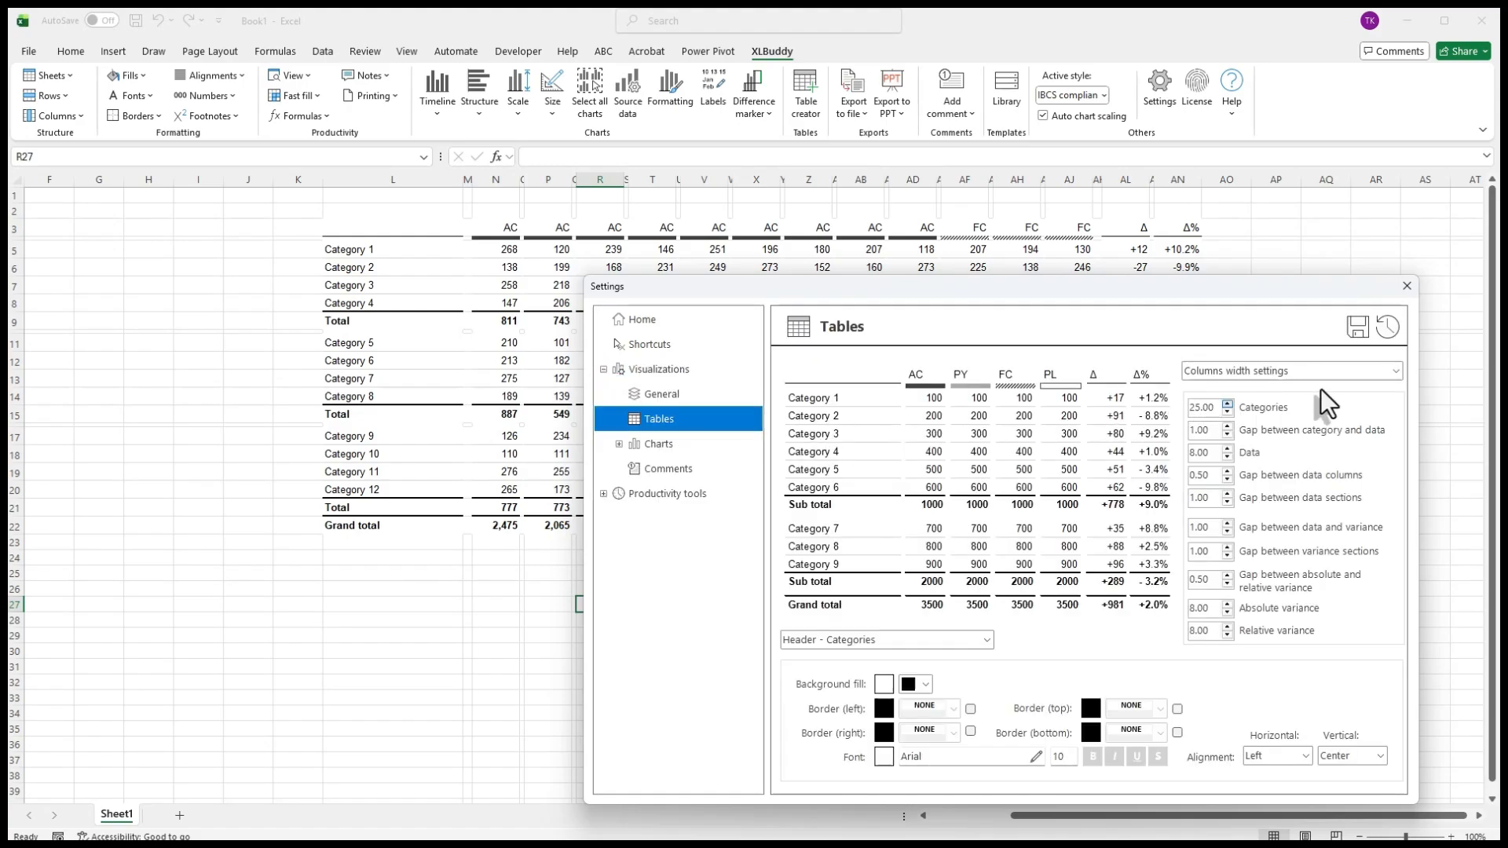
{"action": "left_click", "coordinate": [1397, 372]}
{"action": "left_click", "coordinate": [1382, 401]}
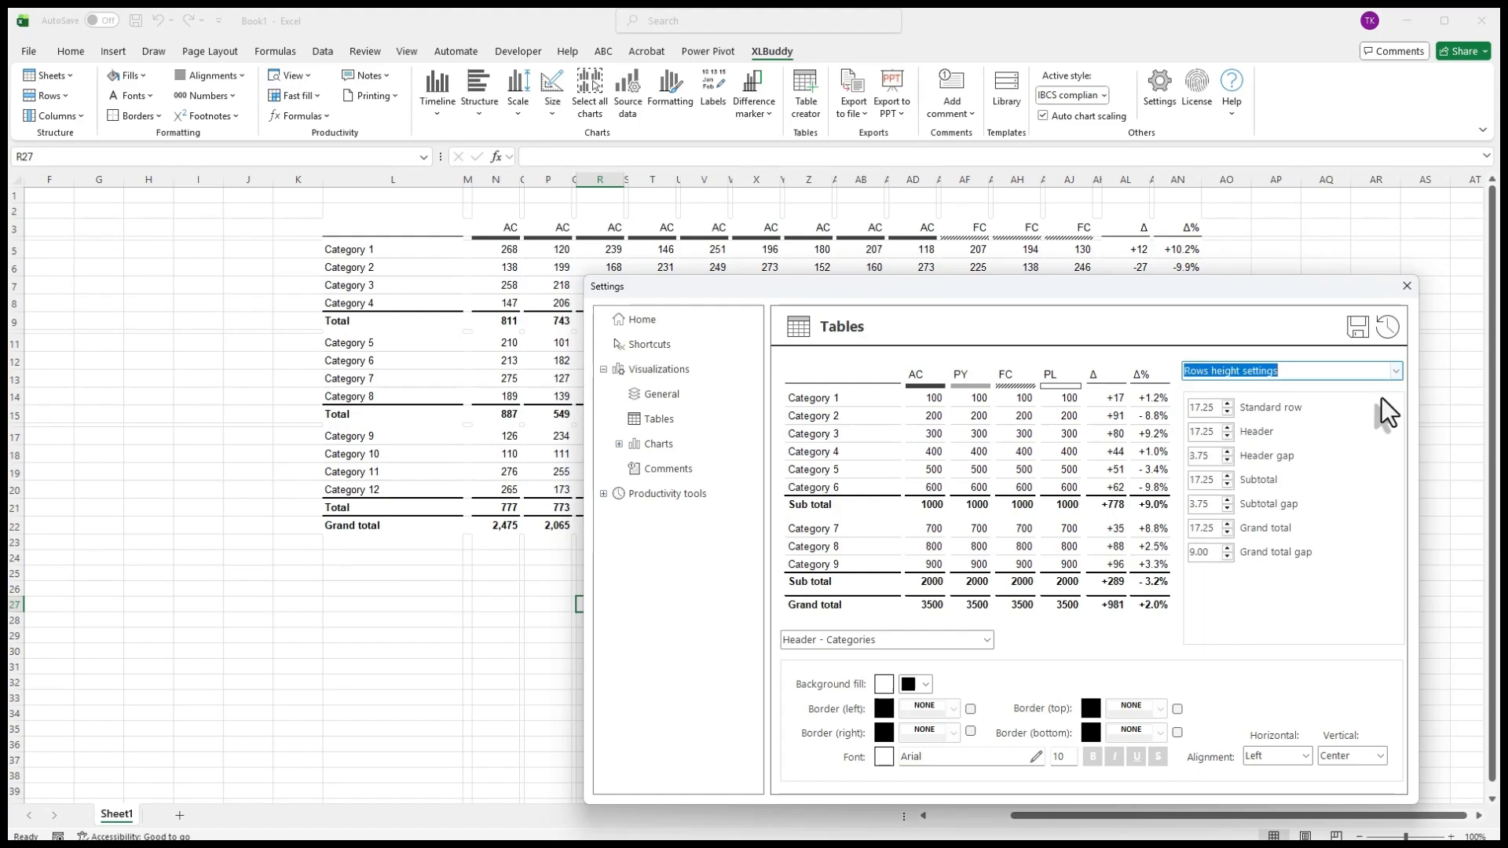
{"action": "left_click", "coordinate": [1397, 373]}
{"action": "left_click", "coordinate": [1365, 389]}
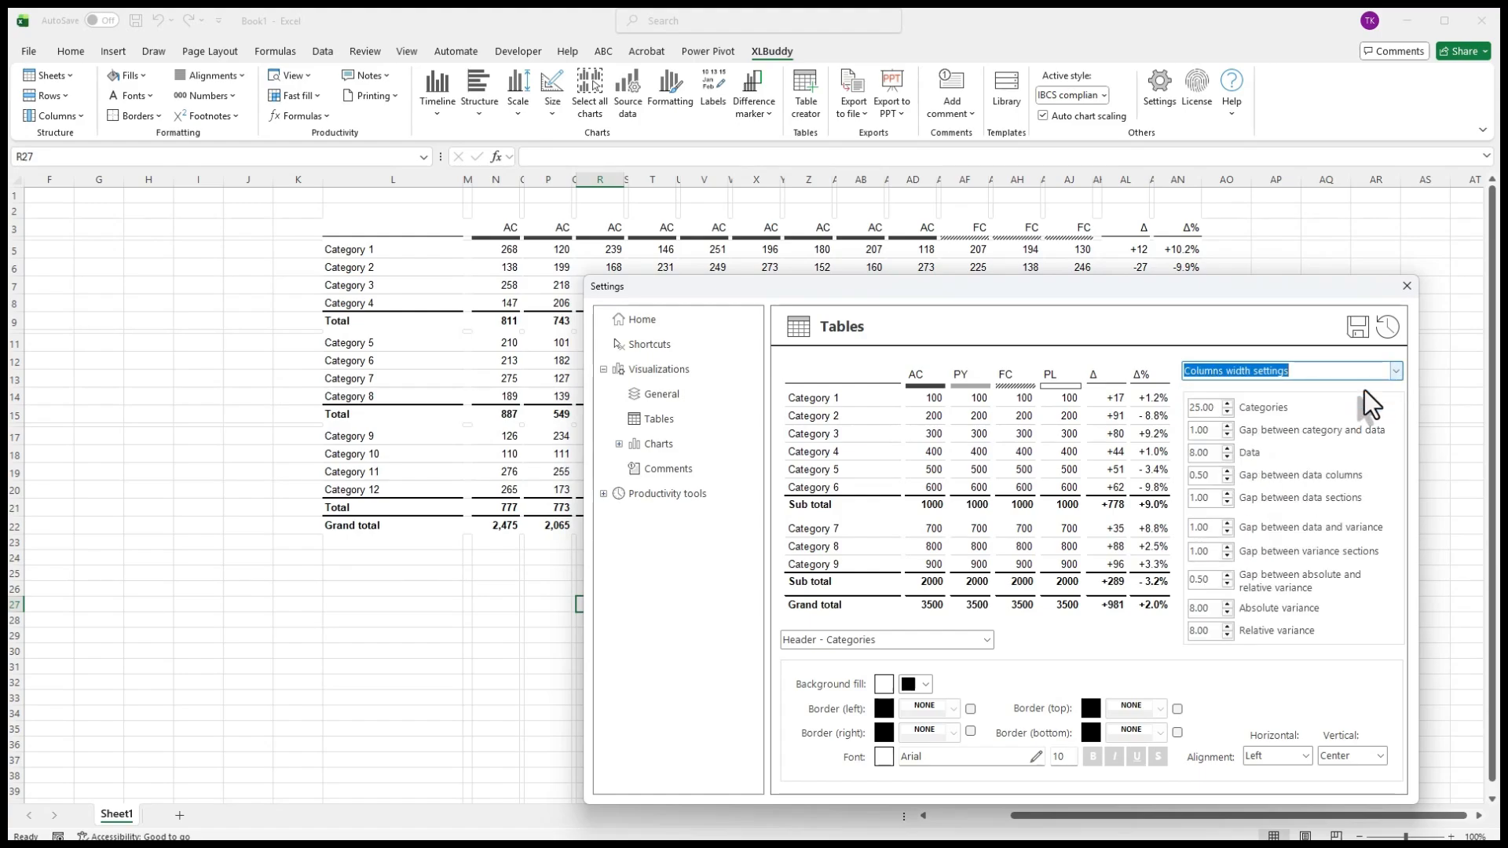
Examine the formatting options of the Data - AC table element, including its border and font choices.
{"action": "left_click", "coordinate": [983, 647]}
{"action": "left_click", "coordinate": [880, 724]}
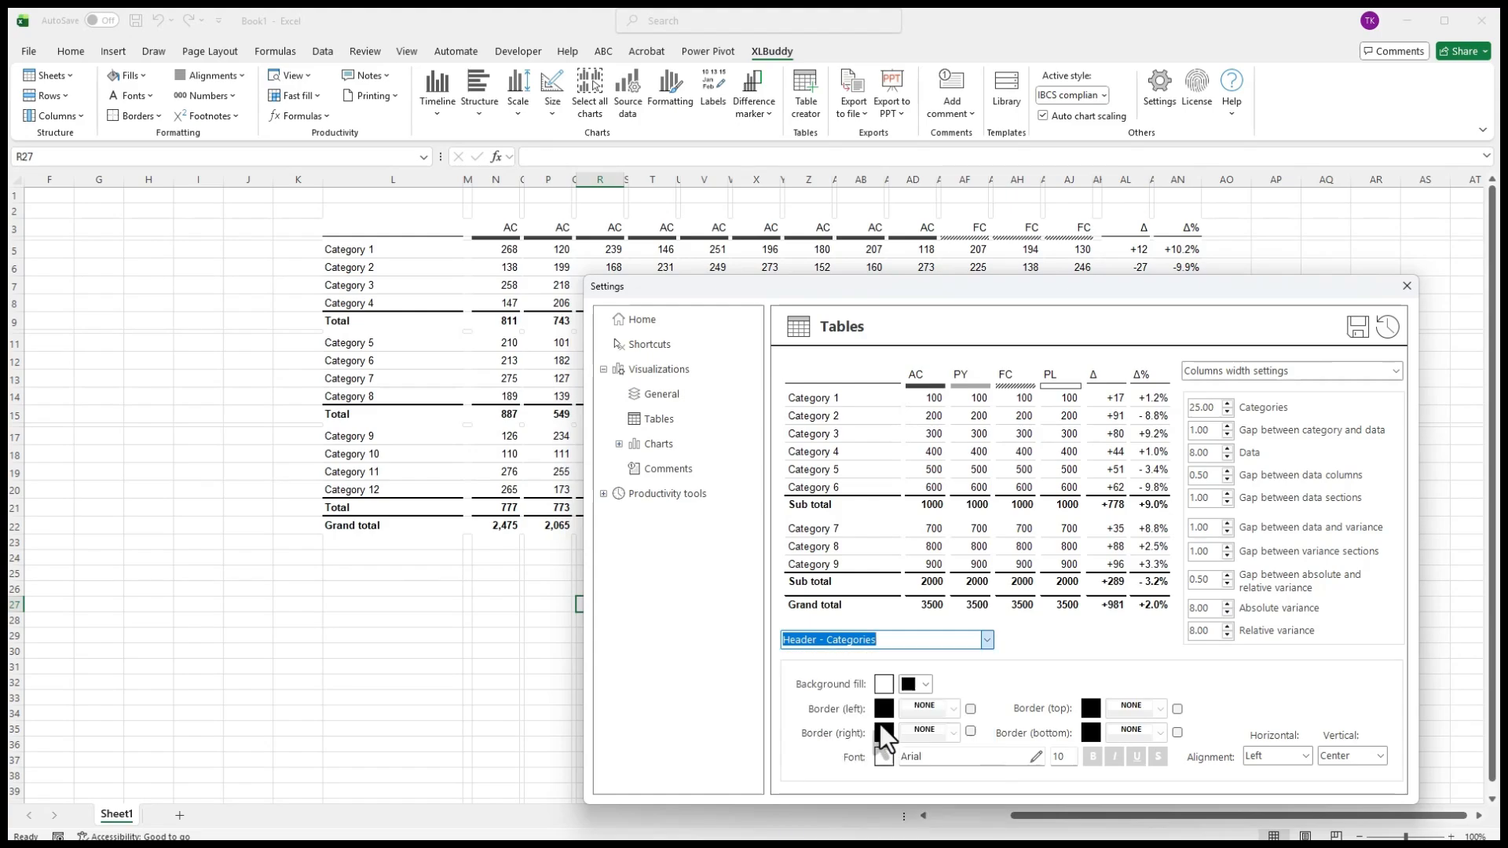
{"action": "left_click", "coordinate": [985, 642]}
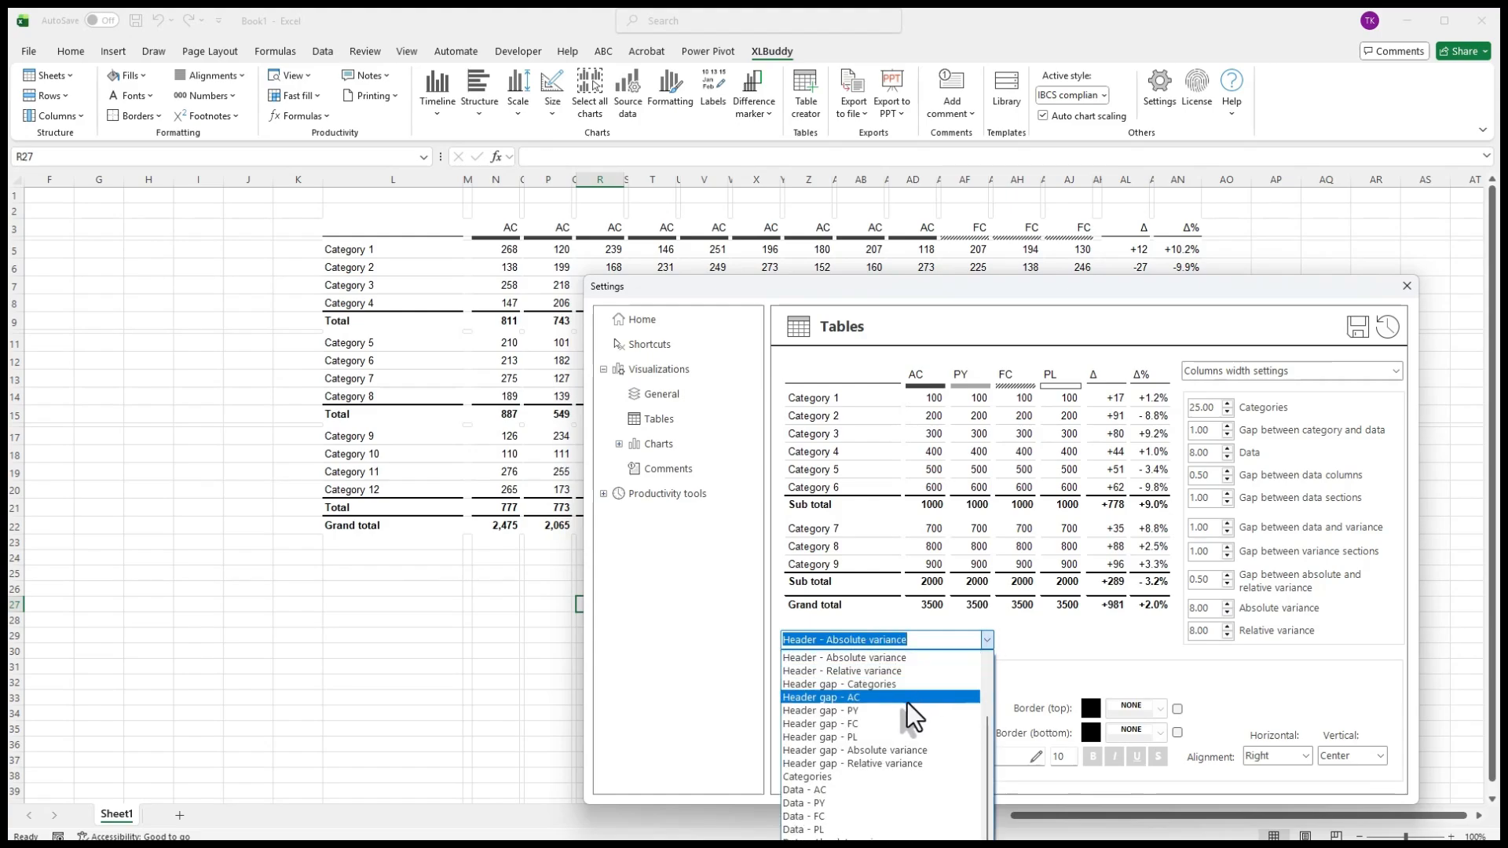
{"action": "left_click", "coordinate": [818, 789]}
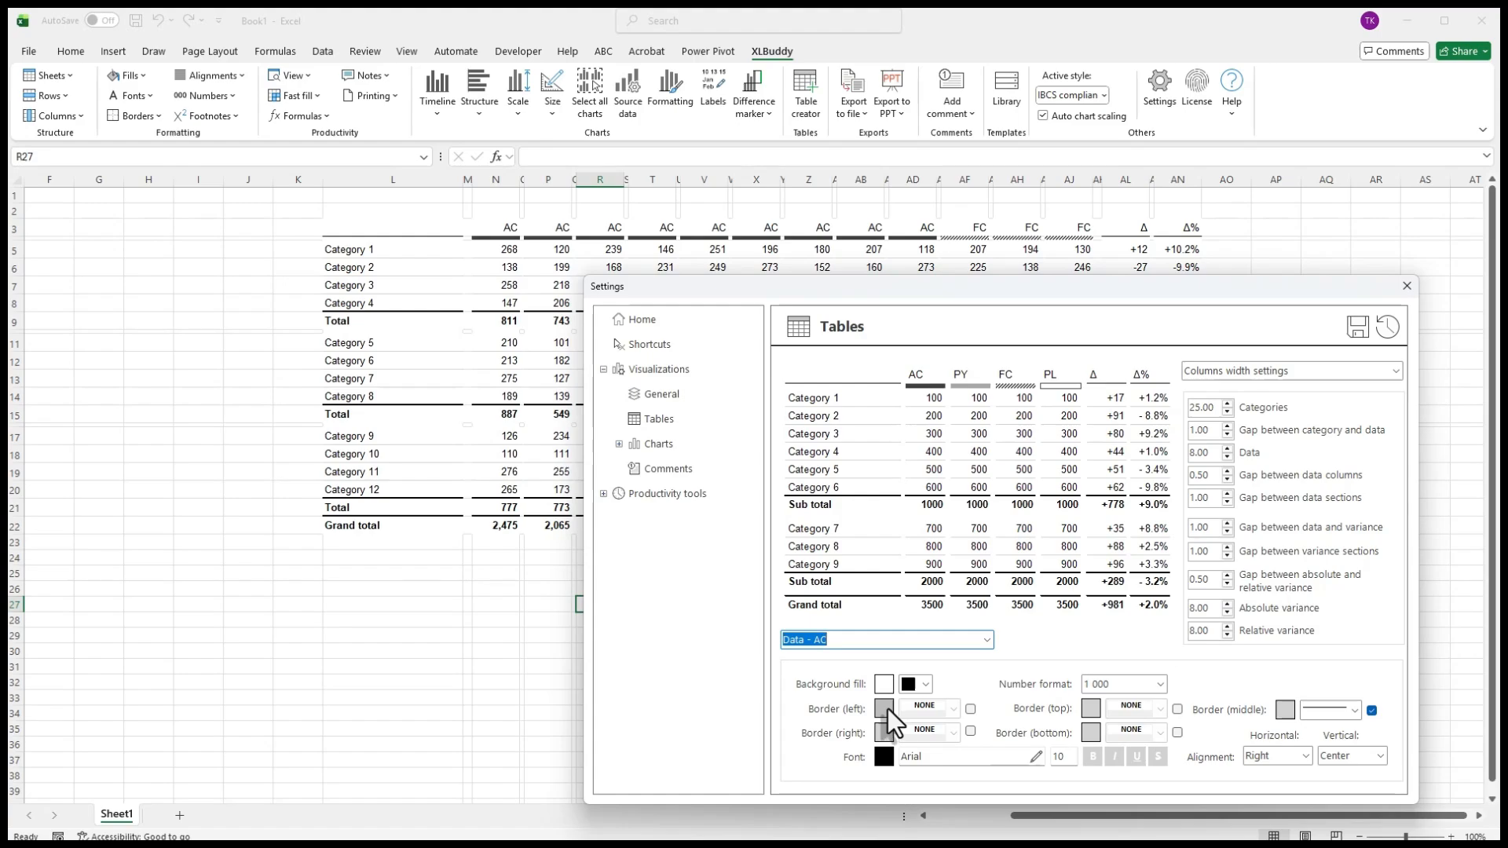
{"action": "left_click", "coordinate": [973, 710]}
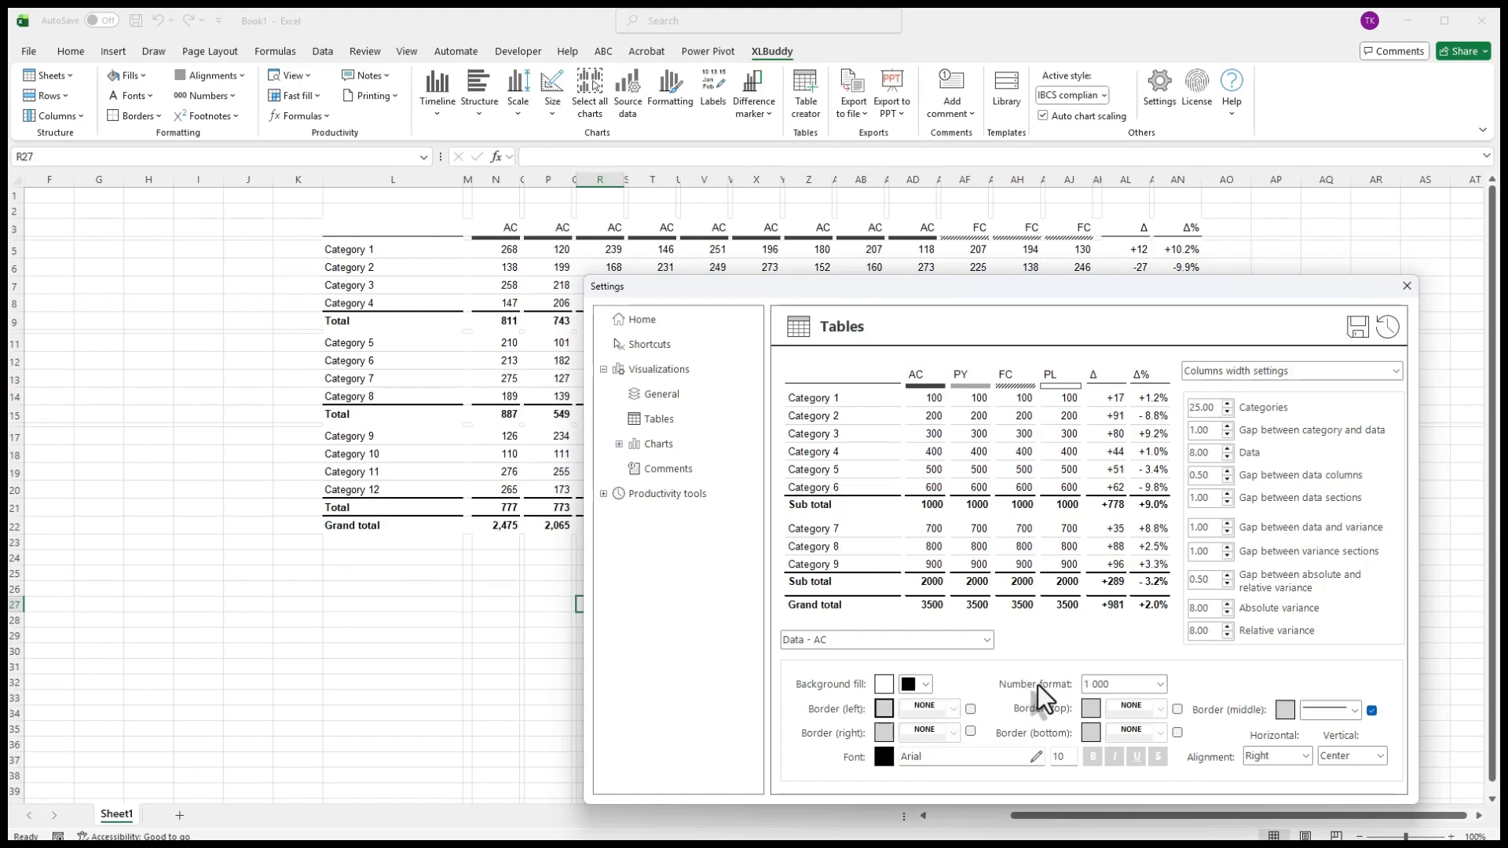
{"action": "left_click", "coordinate": [1035, 758]}
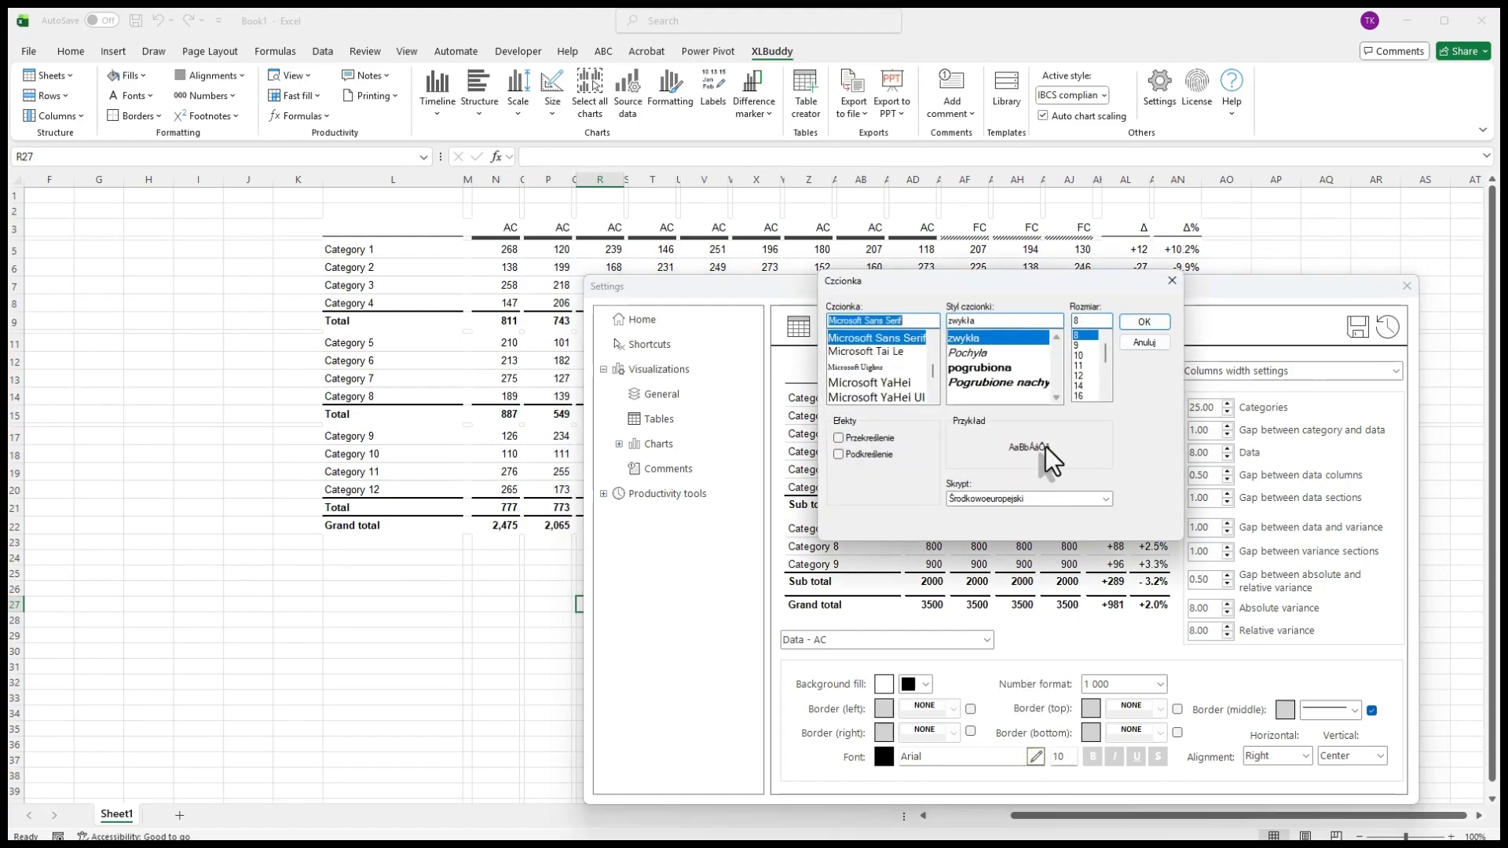
{"action": "left_click", "coordinate": [1152, 342]}
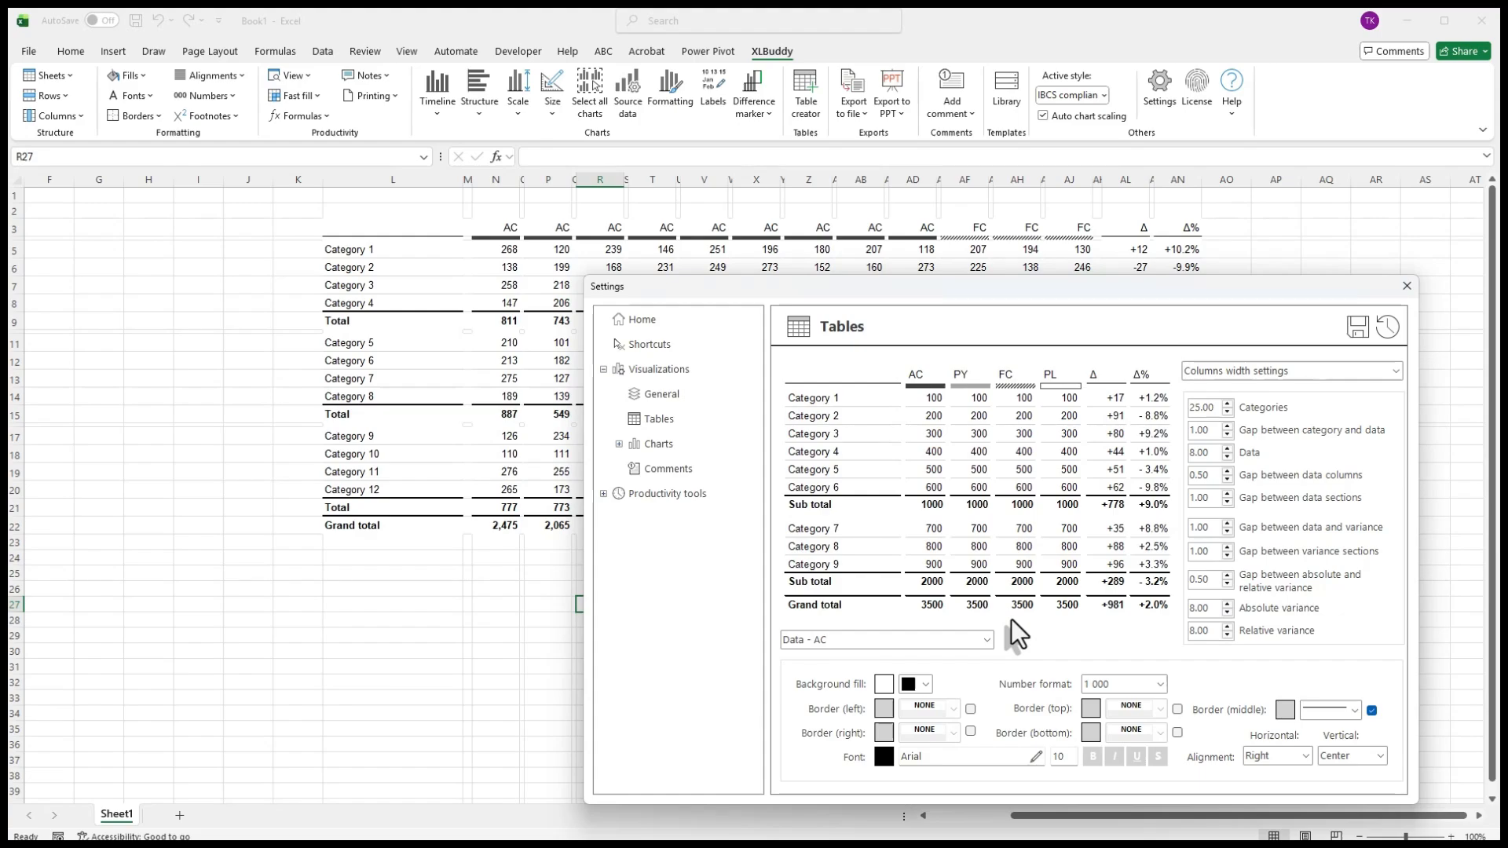
Try switching the Data - AC middle border off and on, reload the last saved table settings and close the settings.
{"action": "left_click", "coordinate": [1372, 714]}
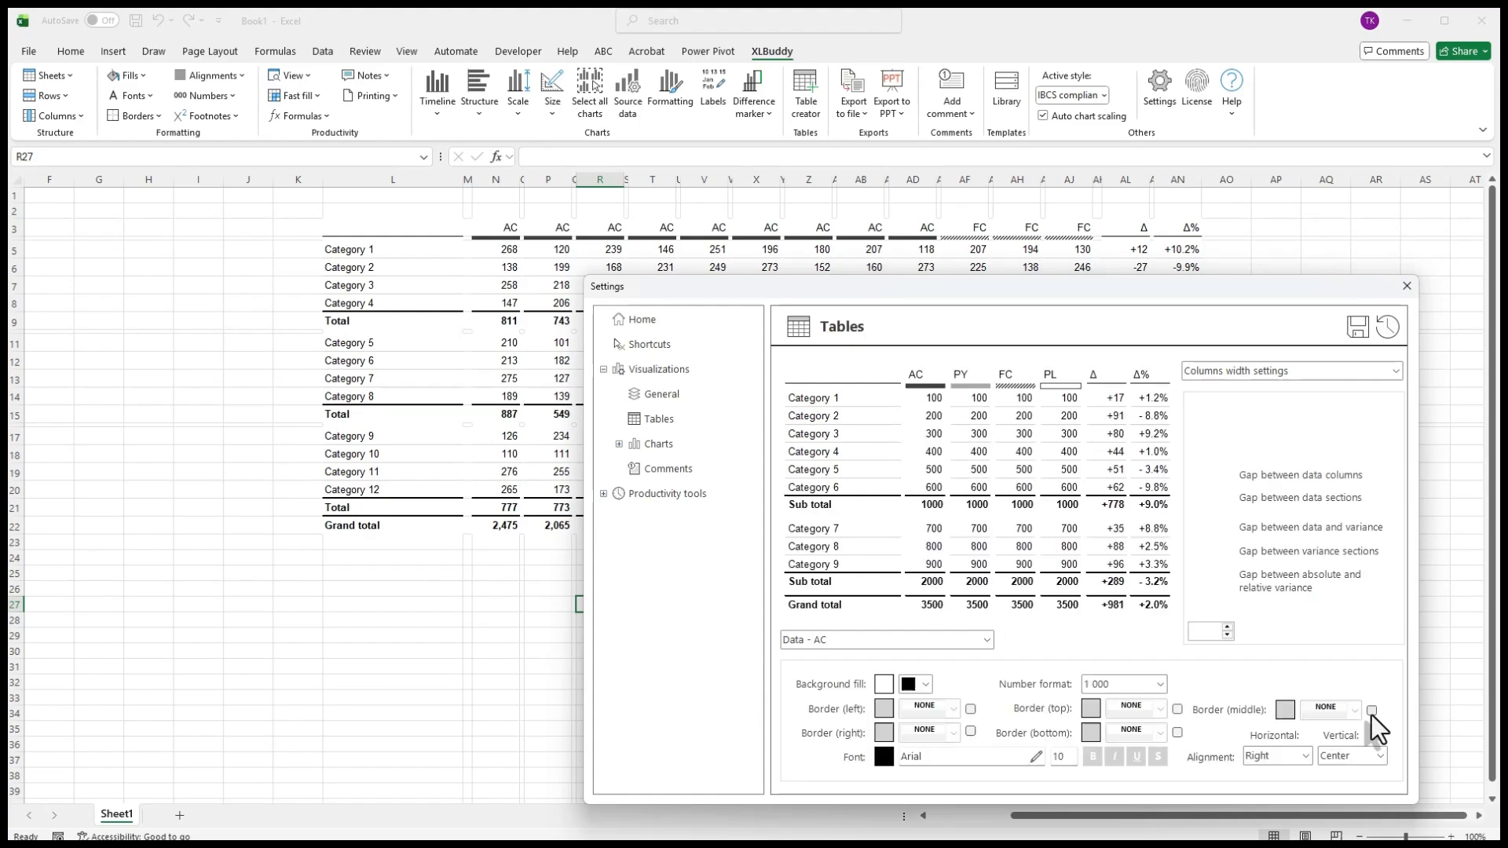
{"action": "left_click", "coordinate": [1371, 713]}
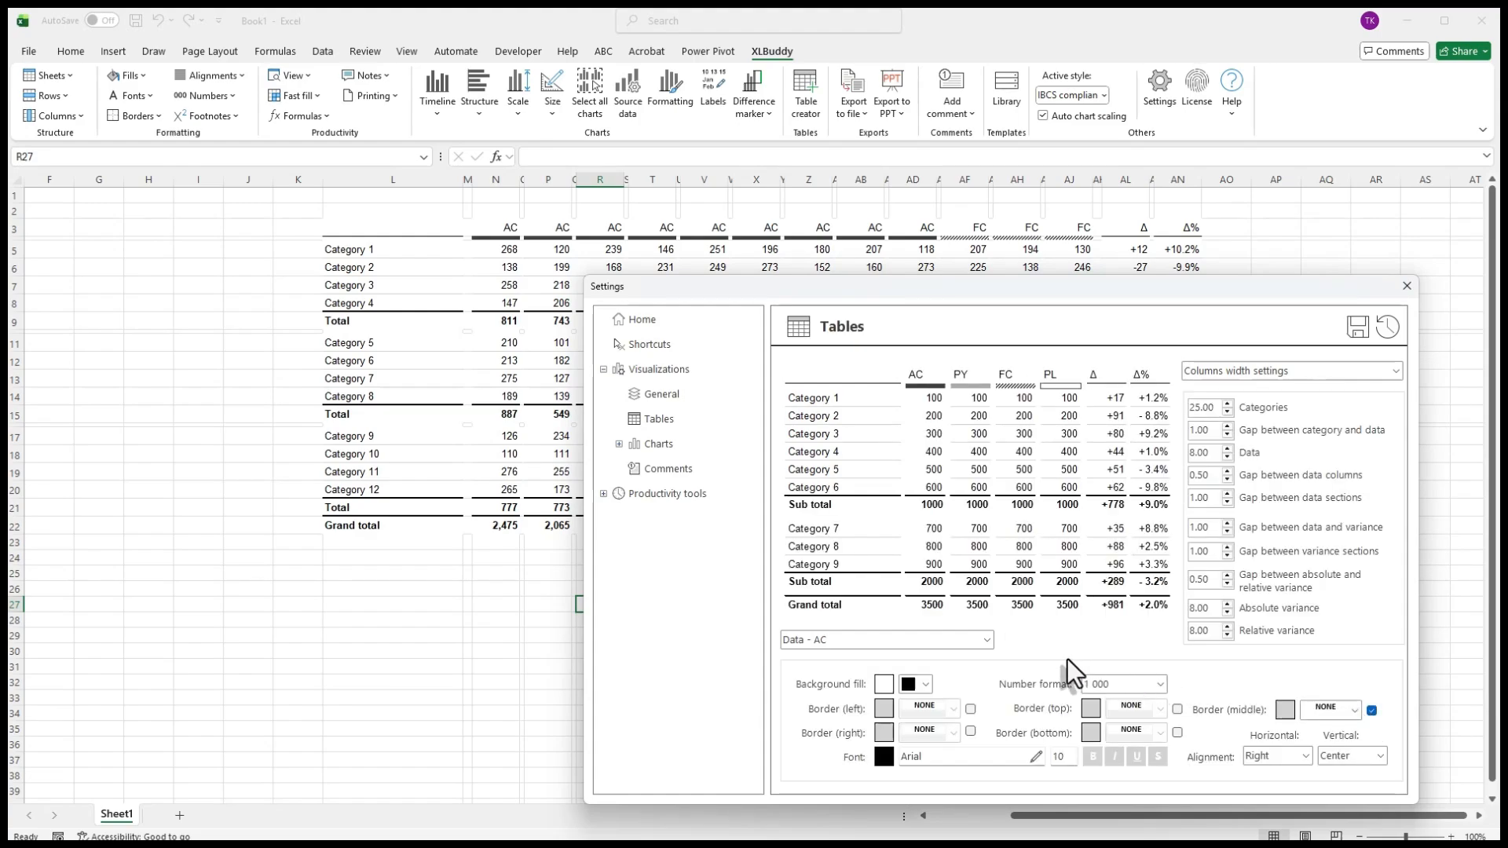
{"action": "scroll", "coordinate": [1118, 684], "scroll_direction": "down", "scroll_amount": 3}
{"action": "scroll", "coordinate": [1119, 685], "scroll_direction": "up", "scroll_amount": 3}
{"action": "left_click", "coordinate": [1392, 324]}
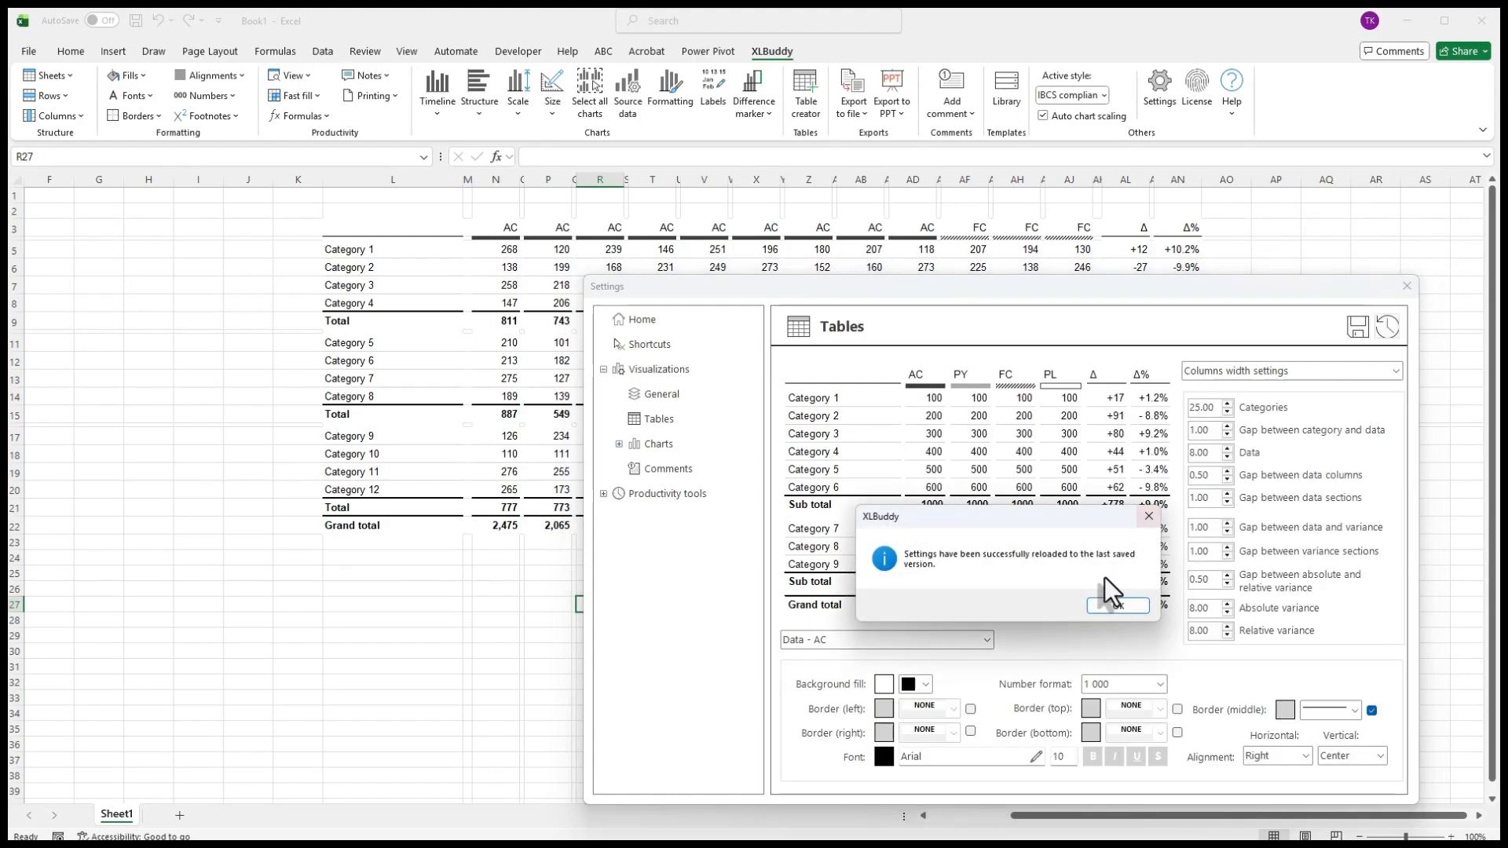
{"action": "left_click", "coordinate": [1114, 606]}
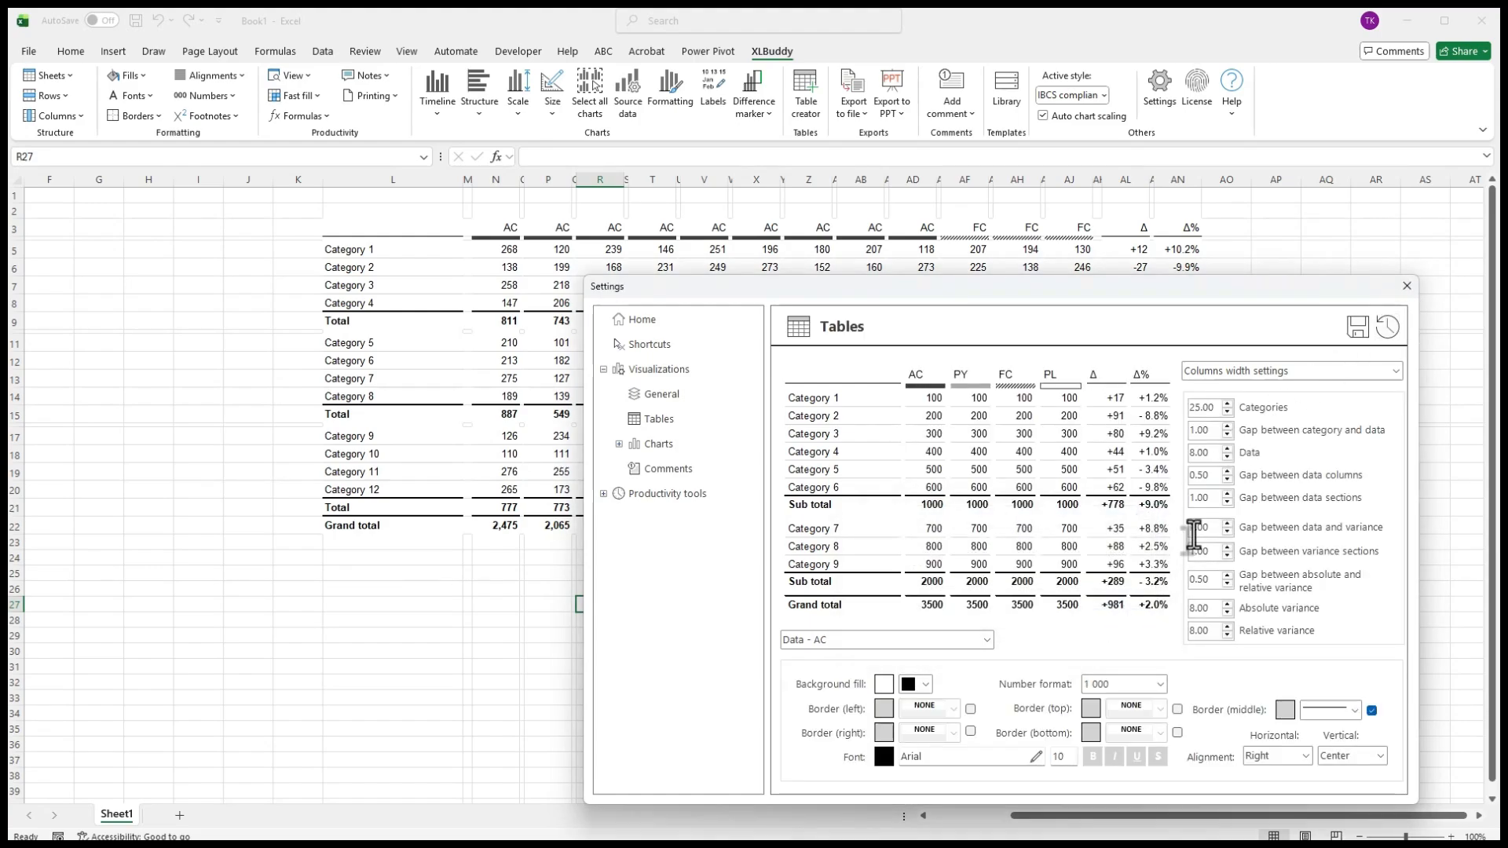
{"action": "left_click", "coordinate": [1406, 288]}
{"action": "left_click", "coordinate": [753, 589]}
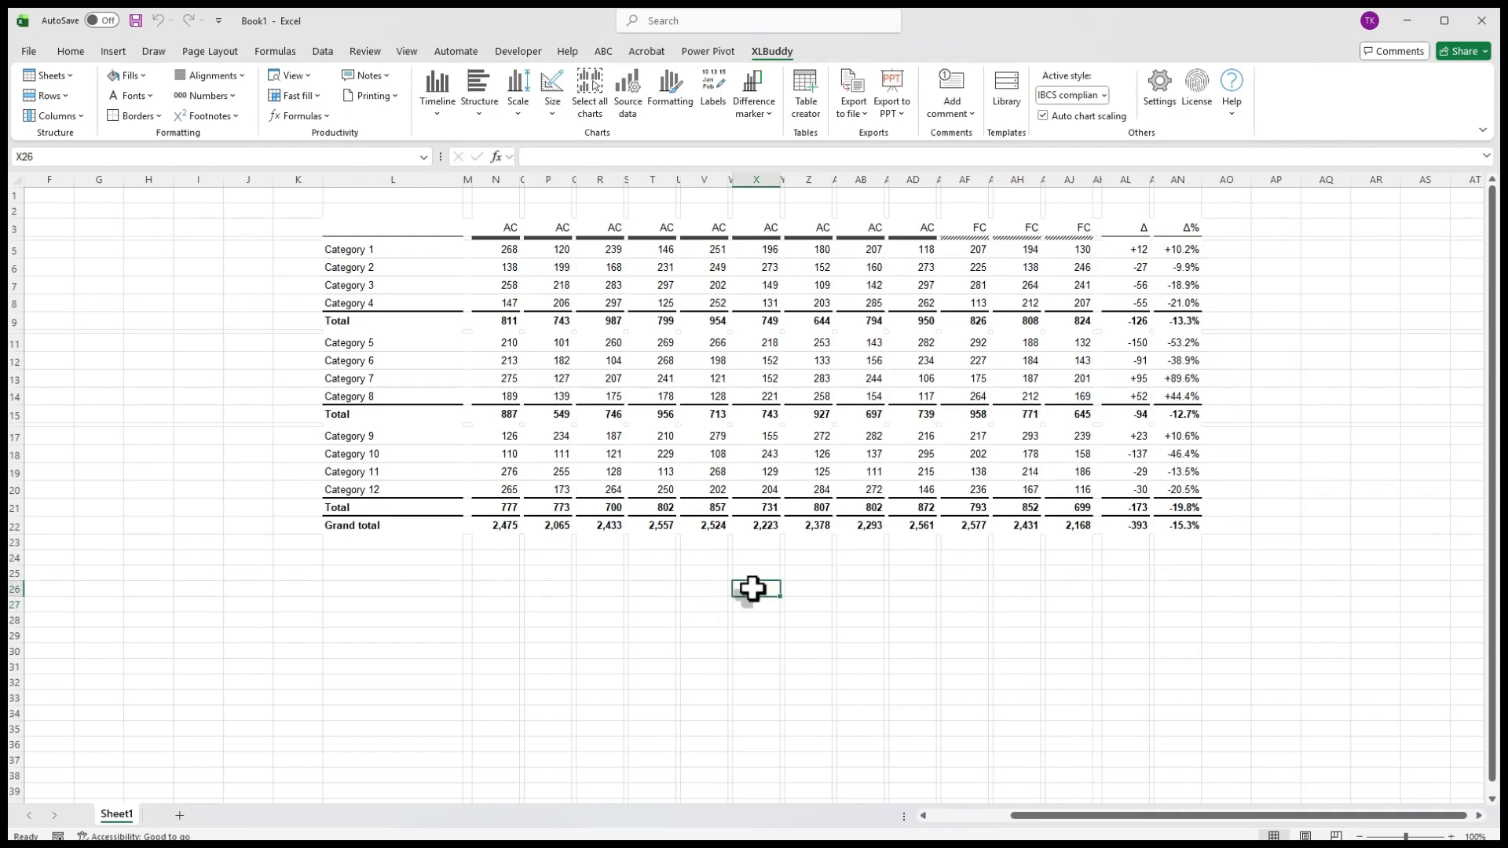